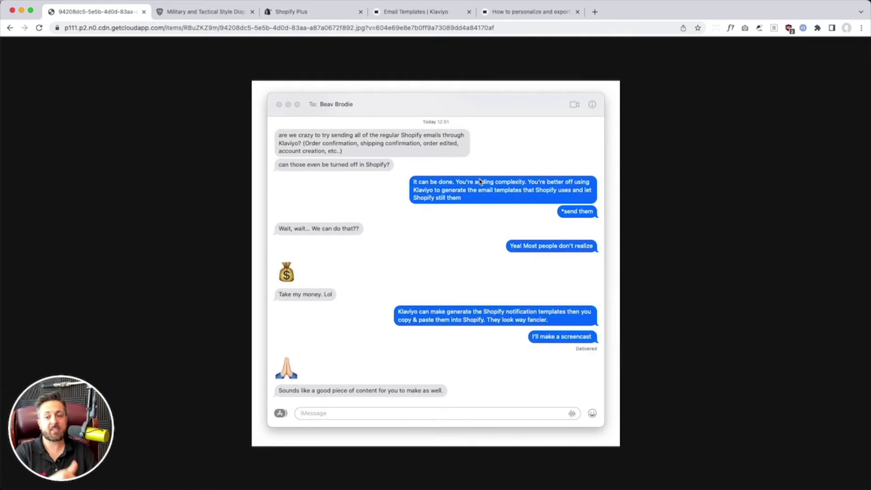
Read the help article's intro on Shopify's default email templates and Klaviyo
left_click(531, 11)
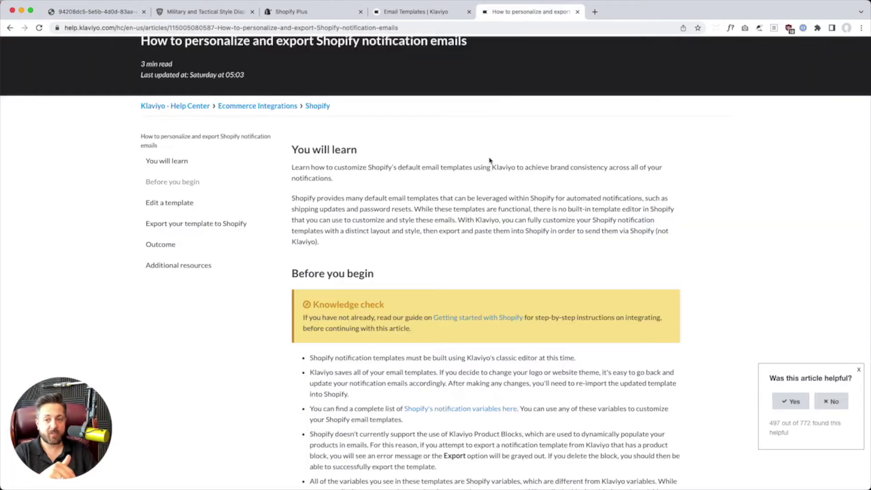
scroll(490, 215, "up", 2)
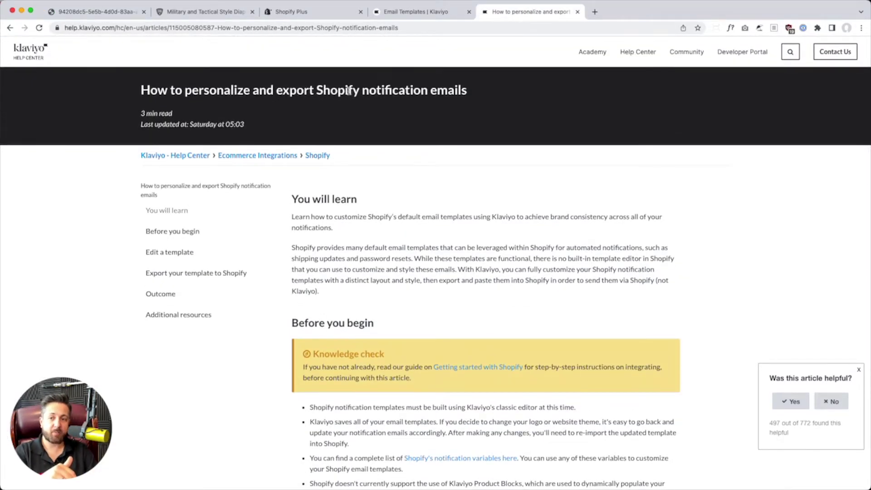
scroll(395, 169, "down", 2)
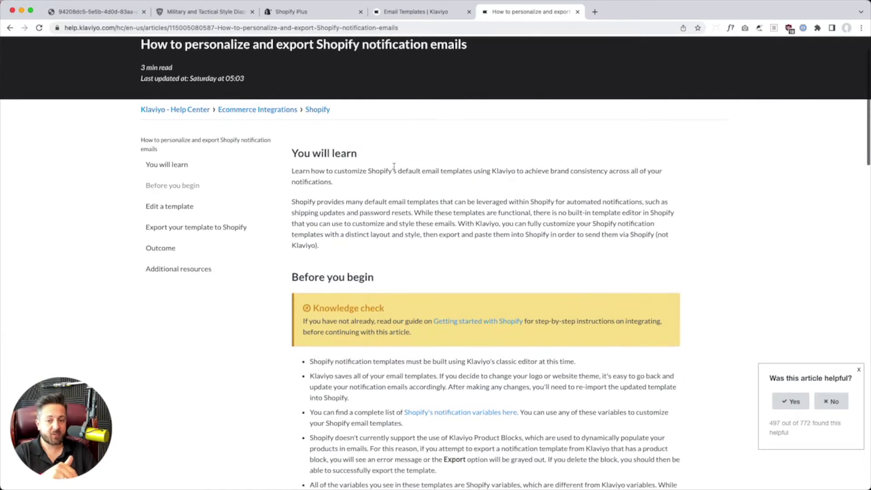
left_click_drag(382, 170, 460, 168)
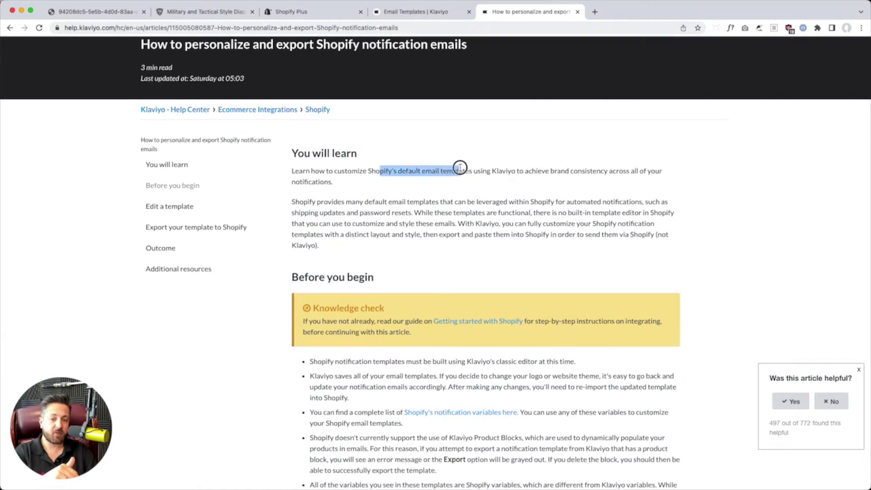
double_click(504, 170)
left_click(563, 172)
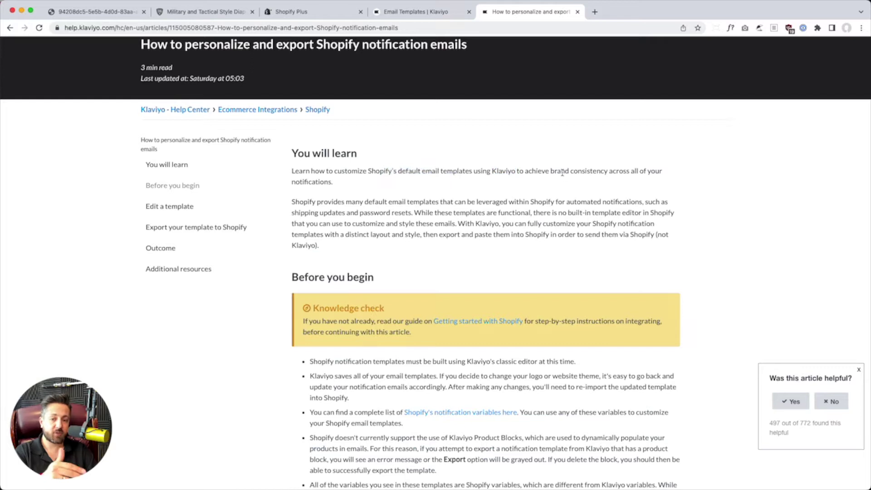
Scroll through the 'Edit a template' steps, then switch to Klaviyo's Email Templates list
scroll(540, 212, "down", 2)
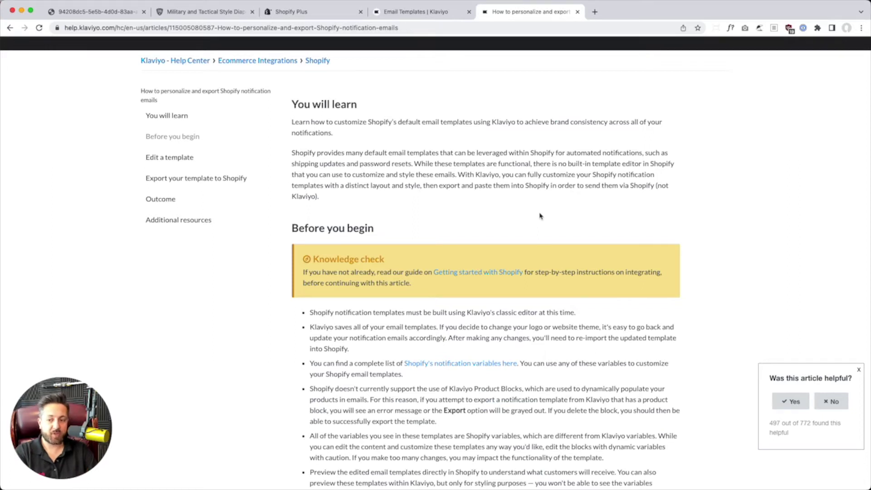
scroll(471, 185, "down", 2)
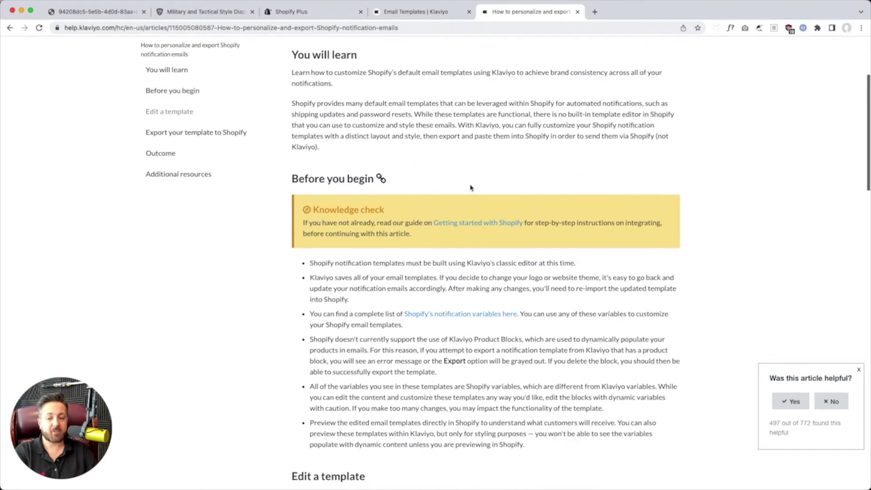
scroll(471, 187, "down", 9)
scroll(470, 187, "down", 4)
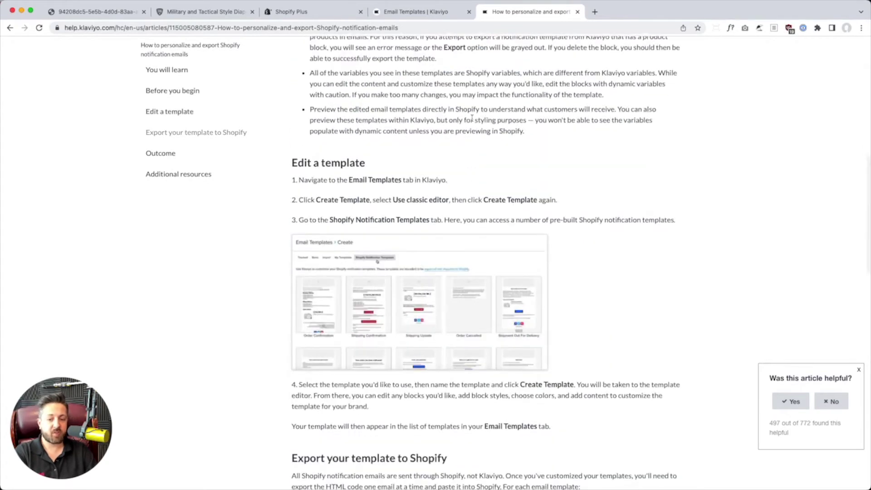
scroll(472, 118, "down", 2)
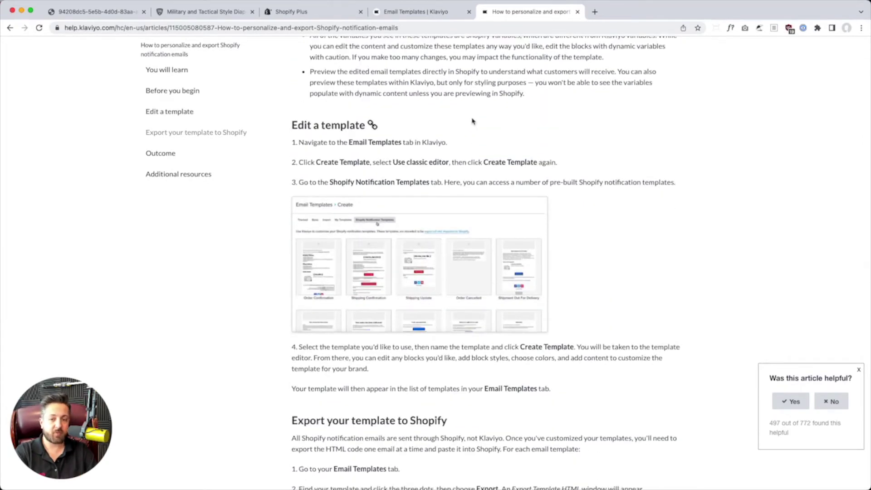
scroll(472, 121, "down", 1)
scroll(370, 106, "down", 1)
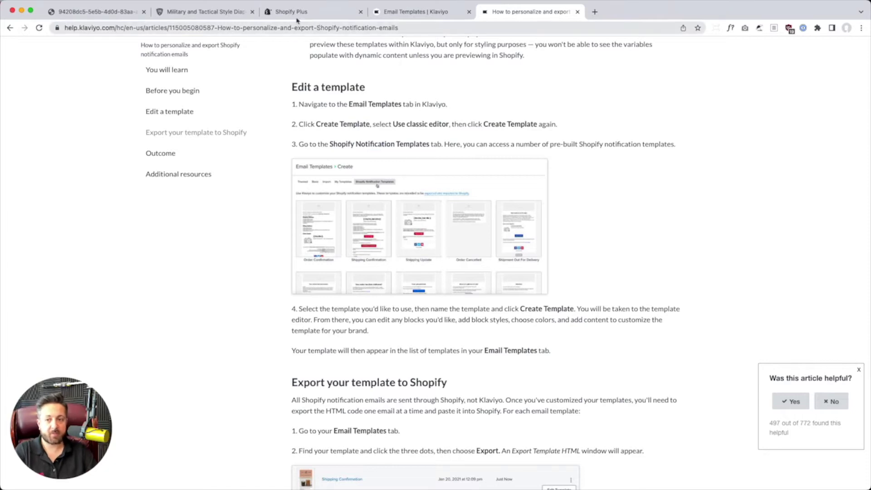
left_click(409, 12)
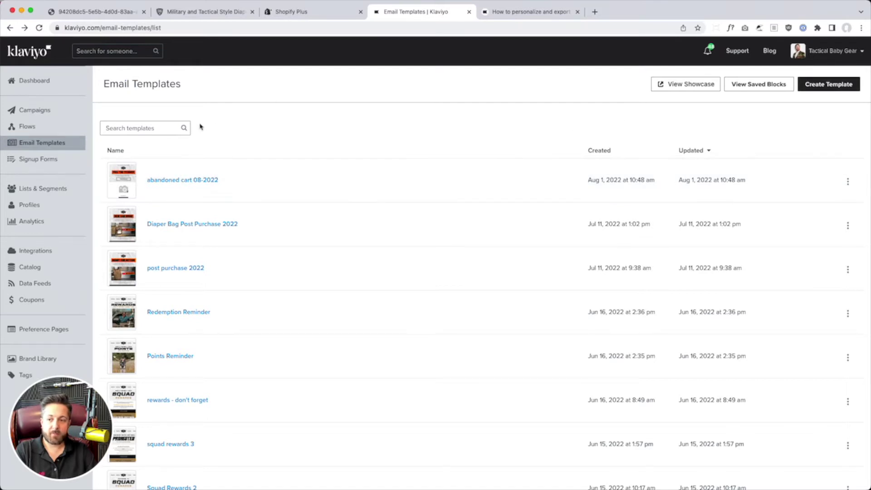
Filter templates by 'shopify' and start a new template in the classic editor
left_click(156, 131)
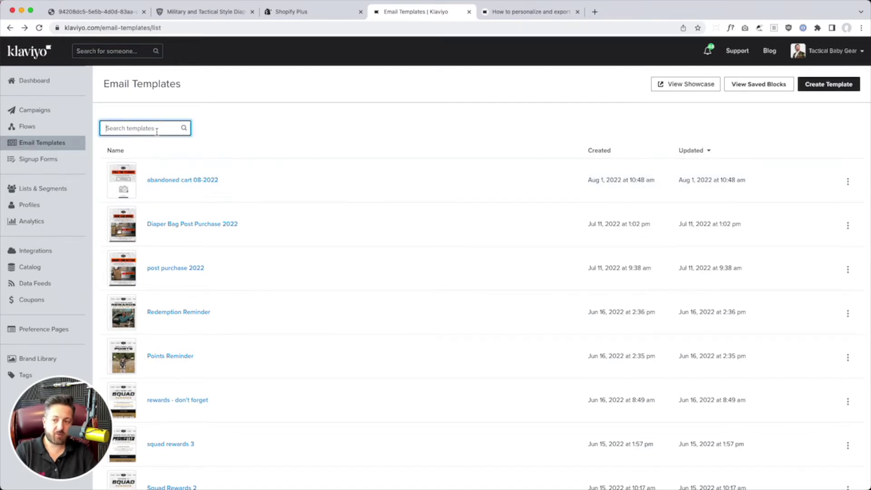
type("shopify")
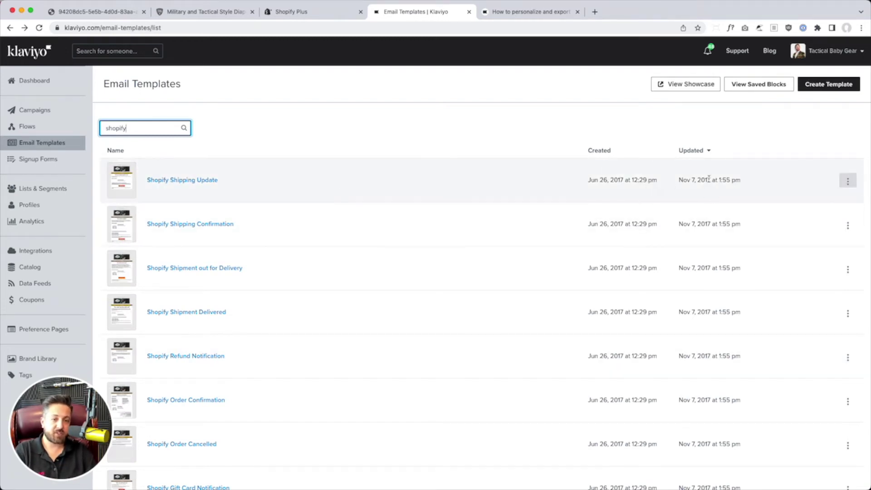
left_click(840, 85)
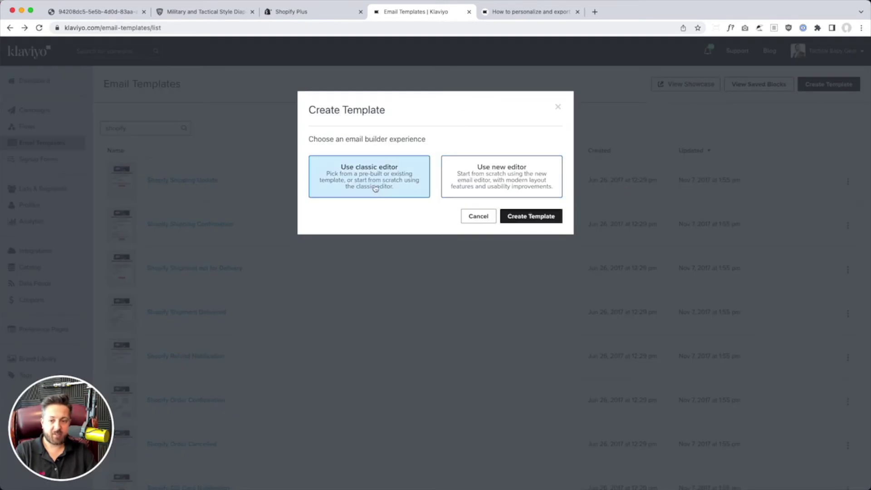
left_click(543, 219)
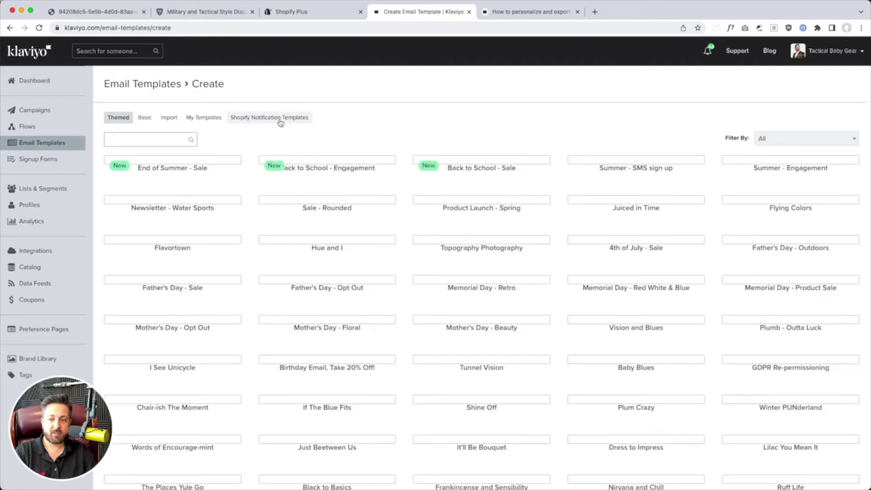
Create 'Shopify Order Confirm 2022' from the Shopify Notification Templates' Order Confirmation design
left_click(281, 120)
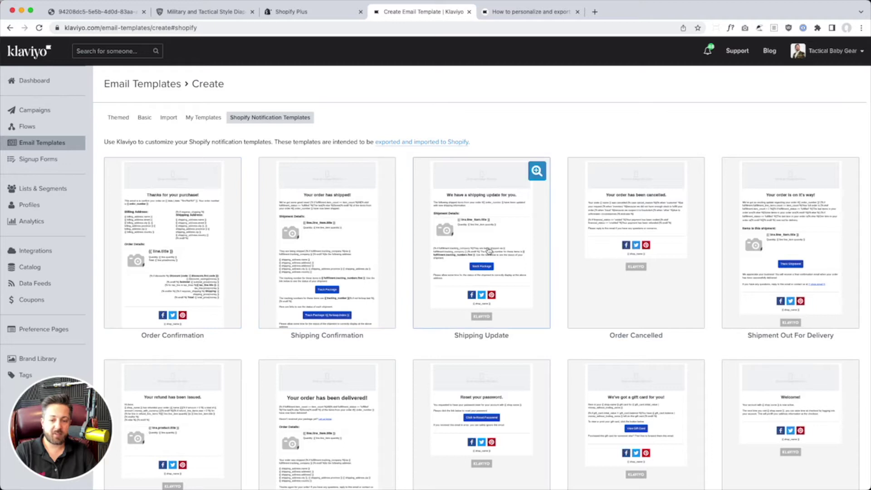
scroll(489, 251, "down", 5)
scroll(489, 251, "up", 5)
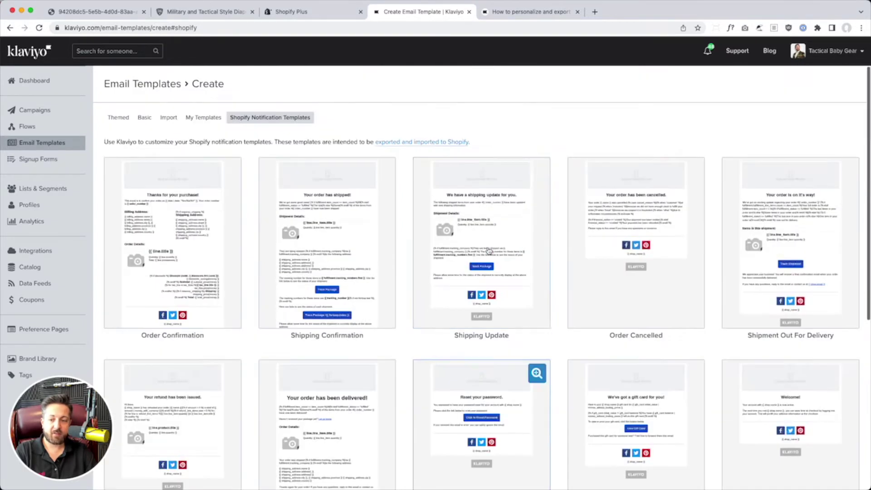
left_click(168, 238)
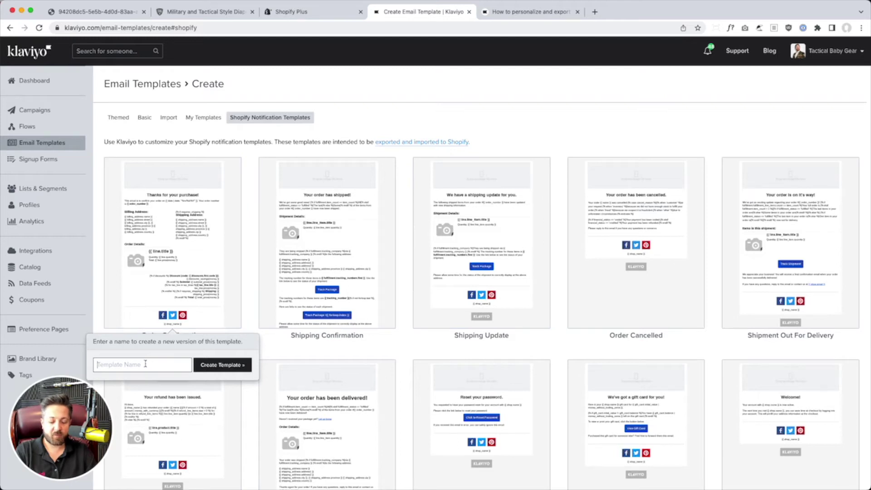
type("Shopi")
key("BackSpace")
key("BackSpace")
key("BackSpace")
key("BackSpace")
key("BackSpace")
type("Sho")
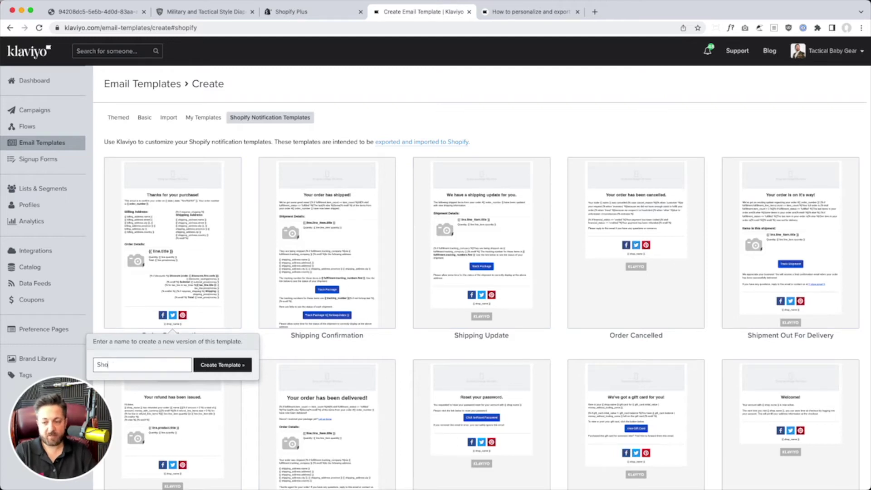
type("piofy Orde")
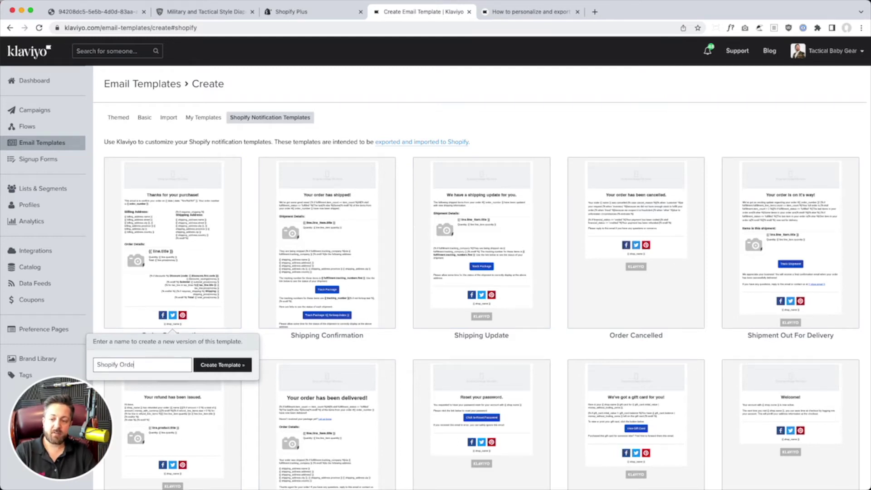
type("r Confirm 2022")
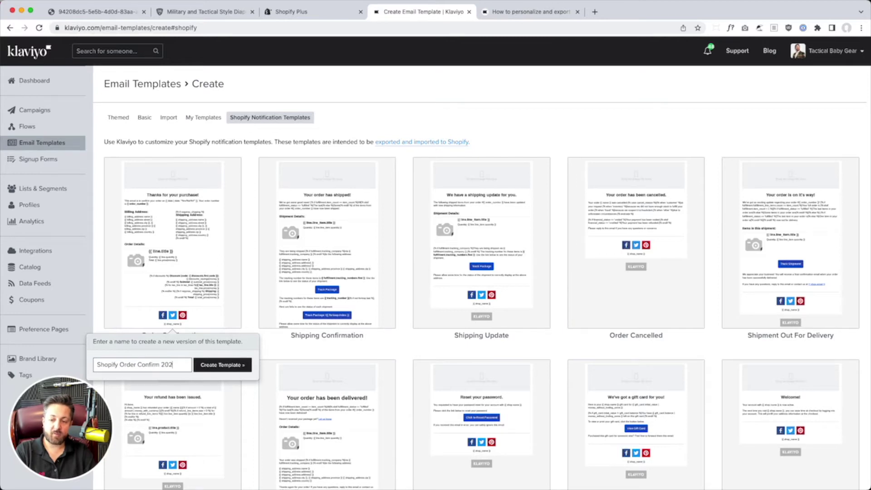
left_click(213, 366)
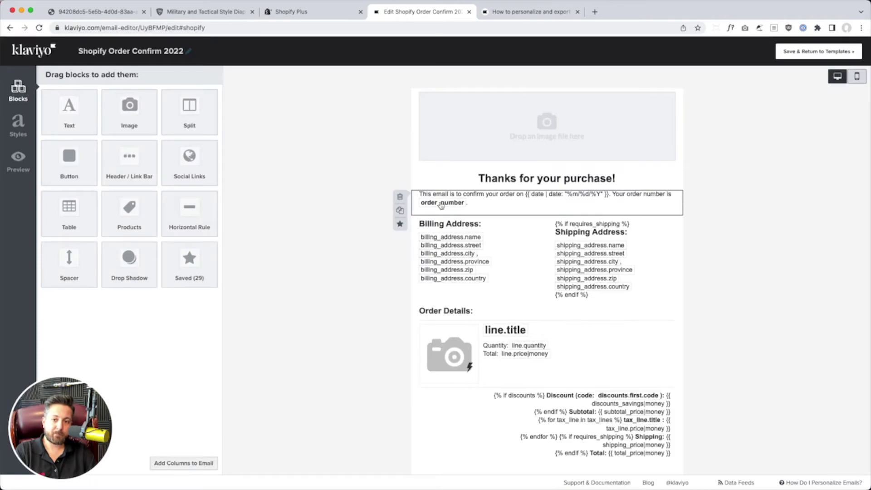
Delete the Facebook, Twitter and Pinterest social links block from the email footer
scroll(517, 311, "down", 3)
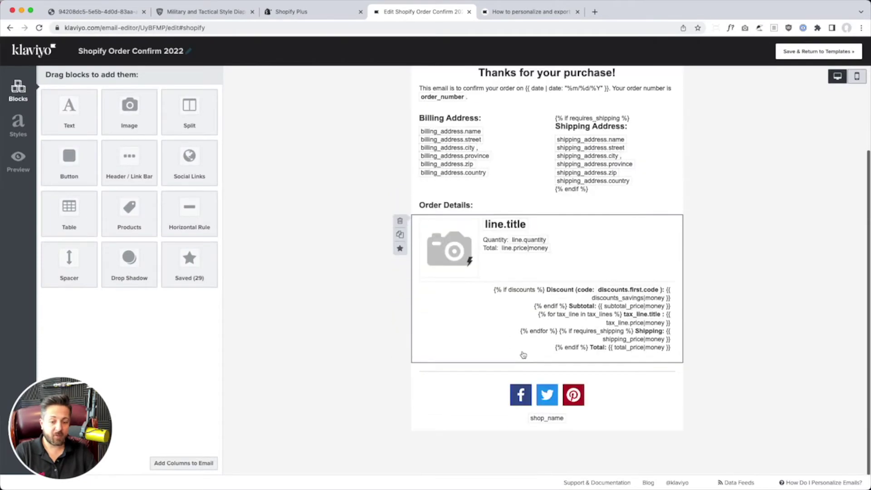
left_click(499, 398)
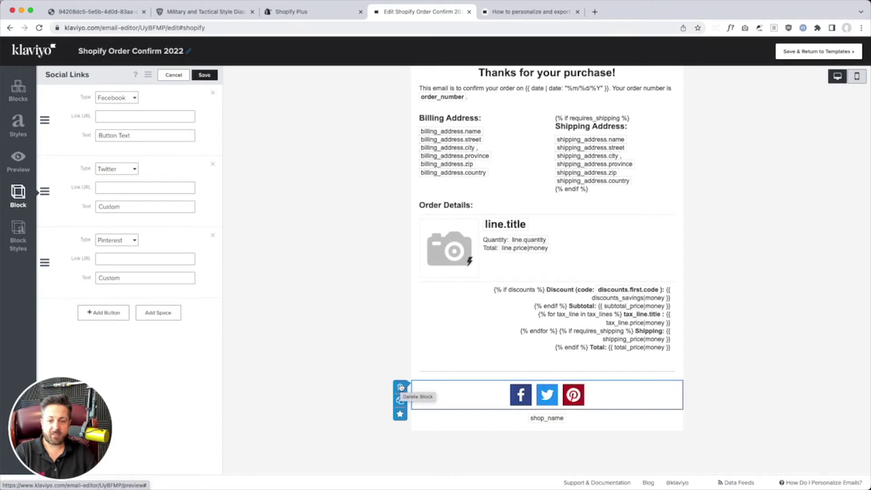
left_click(401, 387)
left_click(522, 146)
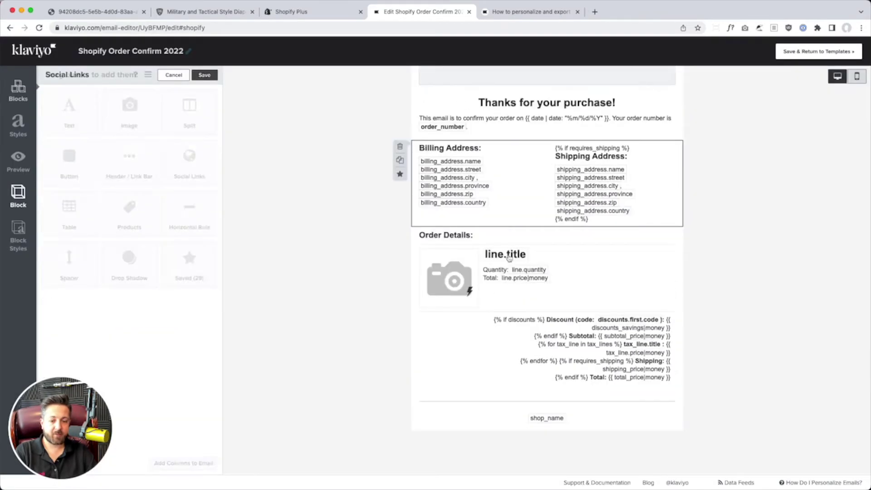
scroll(506, 295, "up", 3)
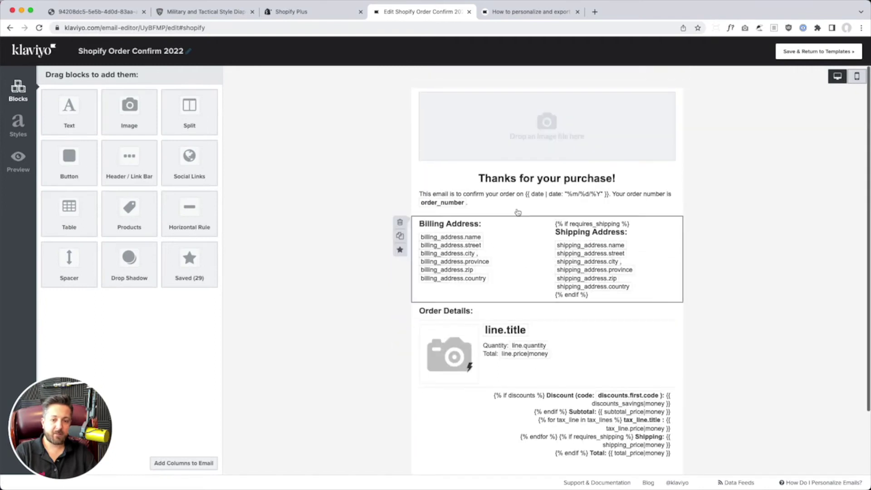
Place the TBG_Logo-720x250 image in the header block and center it
left_click(541, 129)
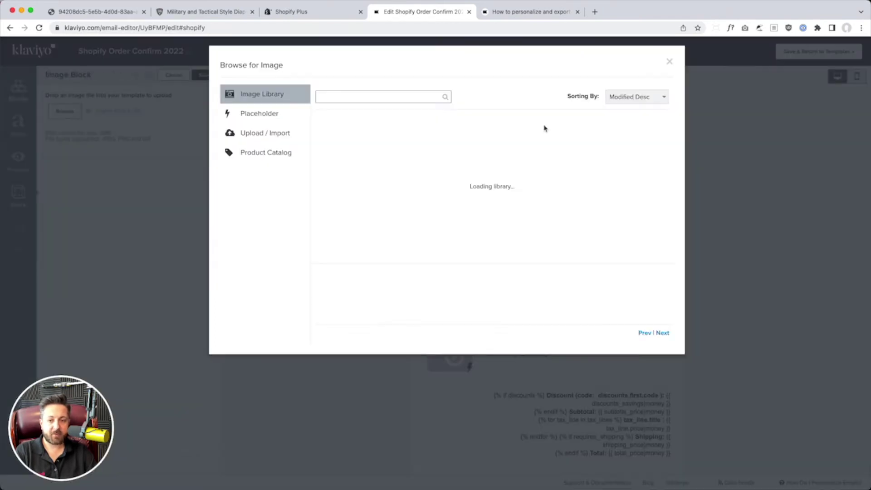
left_click(384, 95)
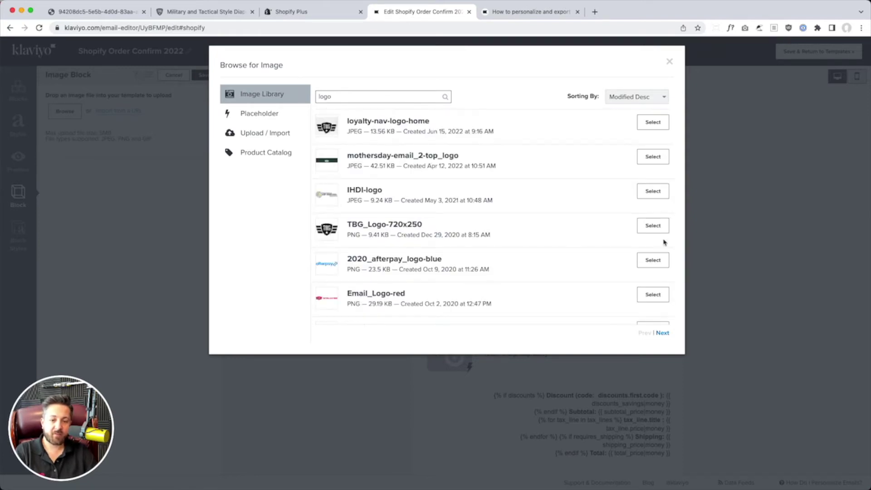
left_click(655, 227)
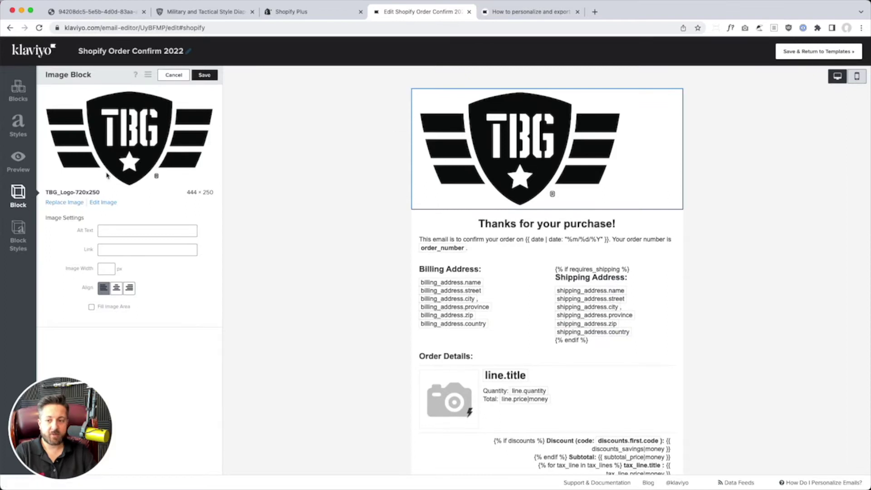
left_click(116, 288)
Link the header logo to the store's website address
left_click(225, 17)
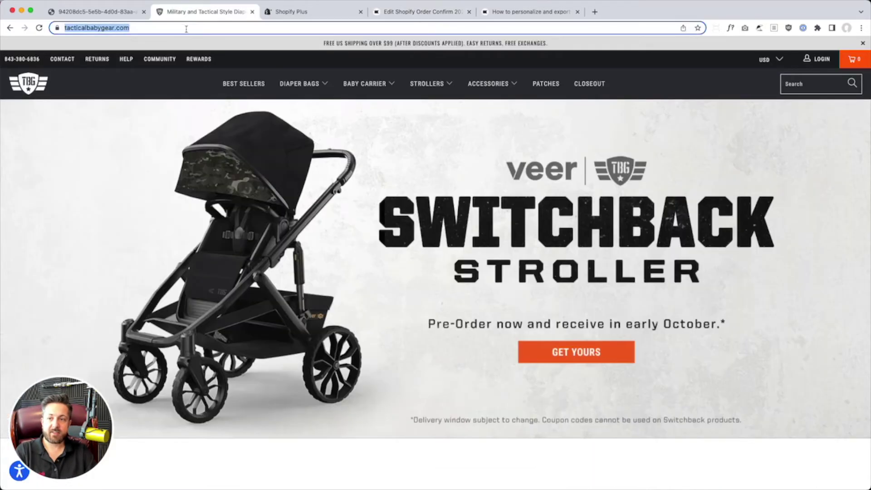
left_click(427, 14)
left_click(127, 250)
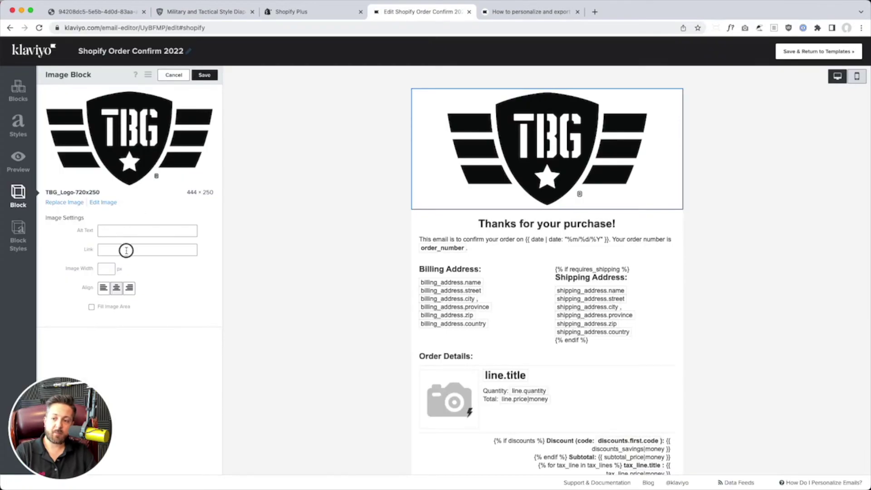
type("https://tacticalbabygear.com/")
left_click(110, 308)
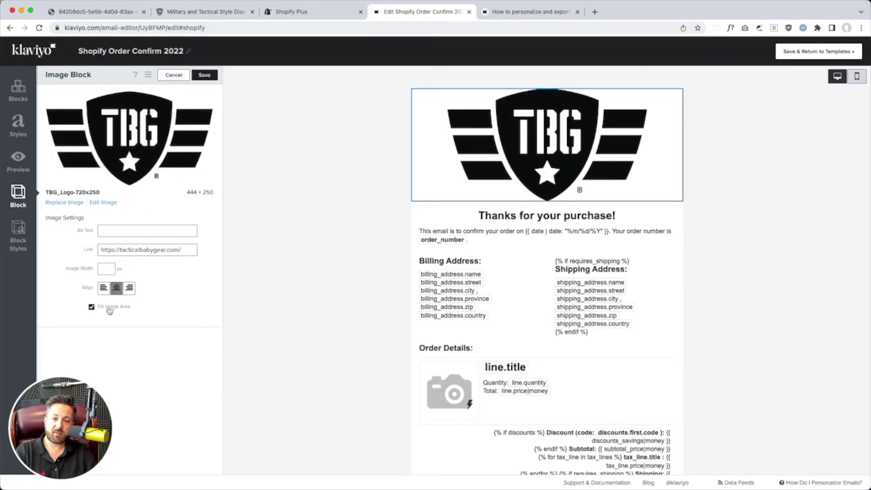
left_click(111, 307)
Set the logo width to 150 px, add alt text 'TBG Logo', and save the image block
left_click(106, 267)
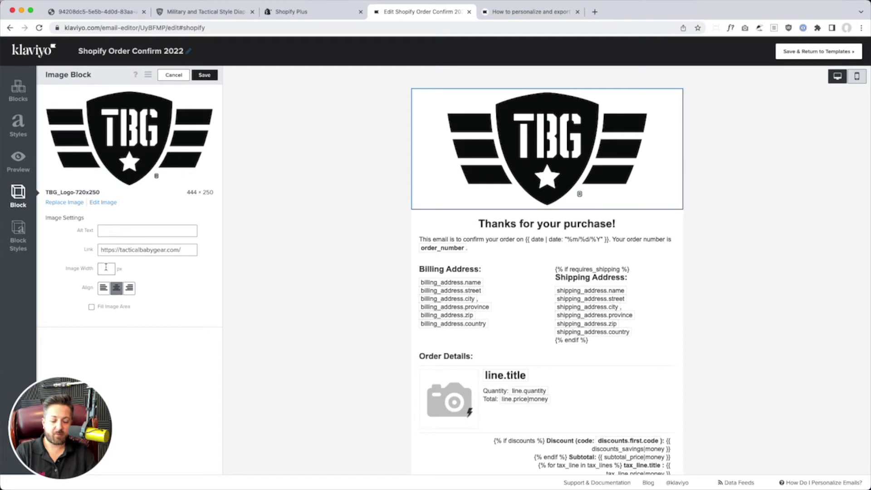
type("400")
key("BackSpace")
key("BackSpace")
key("BackSpace")
type("200")
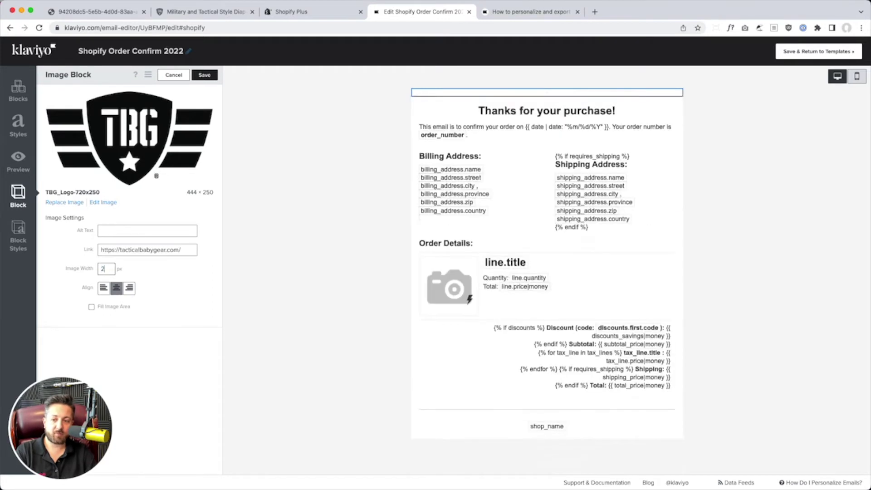
key("BackSpace")
key("BackSpace")
key("BackSpace")
type("150")
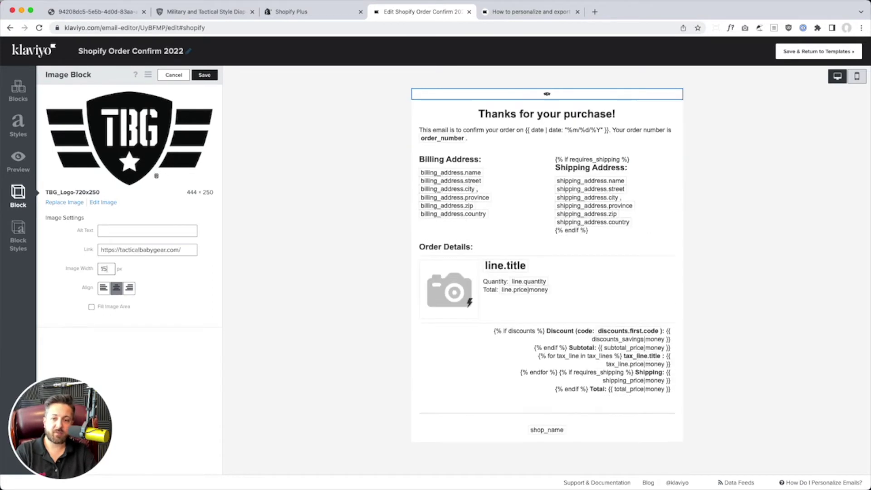
left_click(121, 234)
type("TBG Logo")
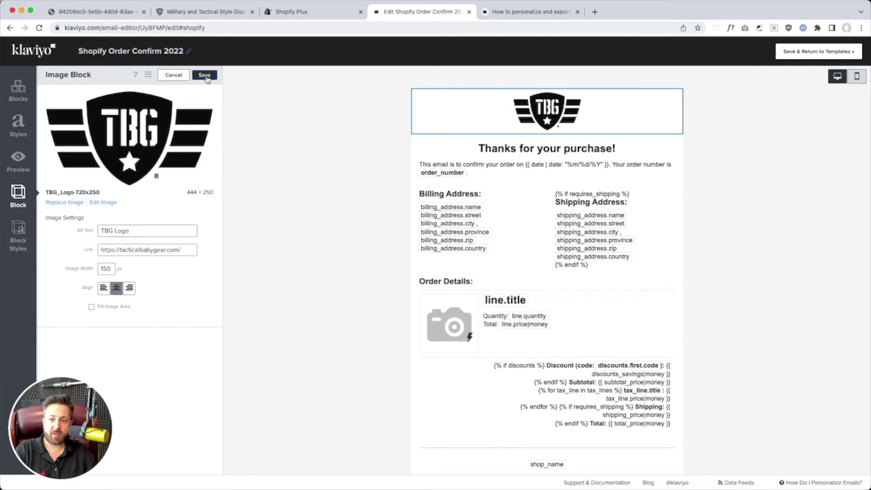
left_click(204, 76)
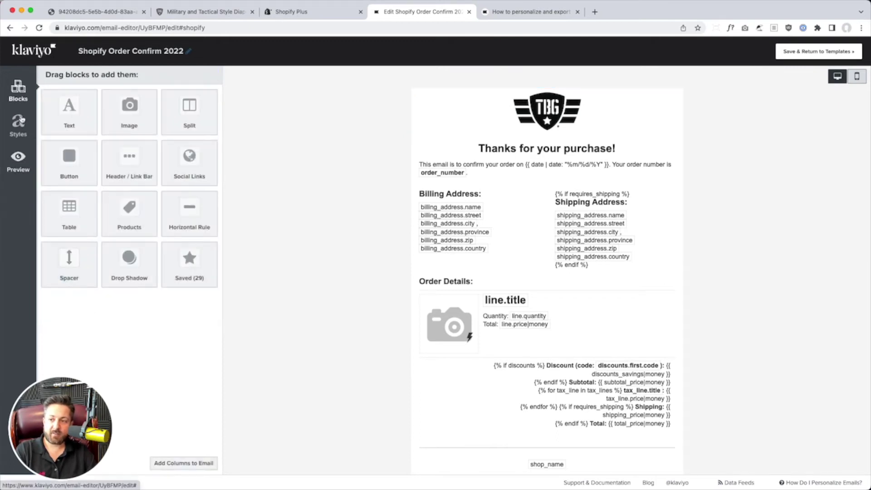
Set the email background to #FFF and the body text colour to #333
left_click(18, 125)
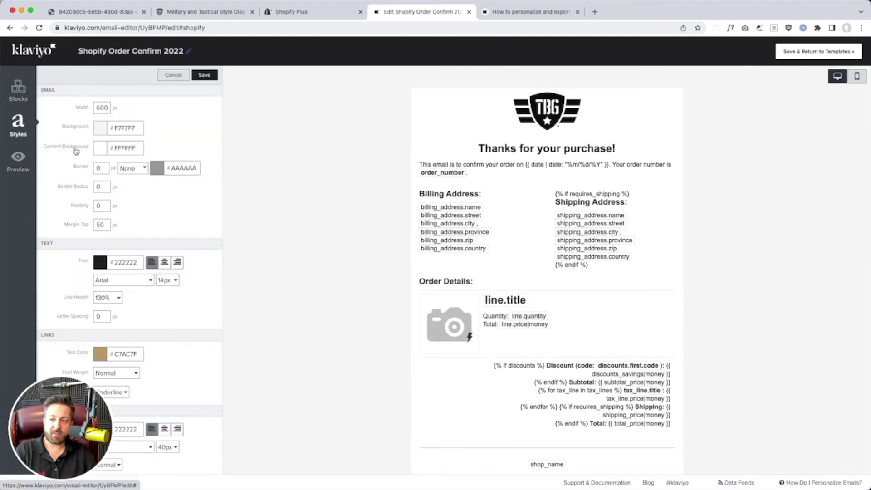
double_click(124, 128)
type("FFF")
left_click(188, 137)
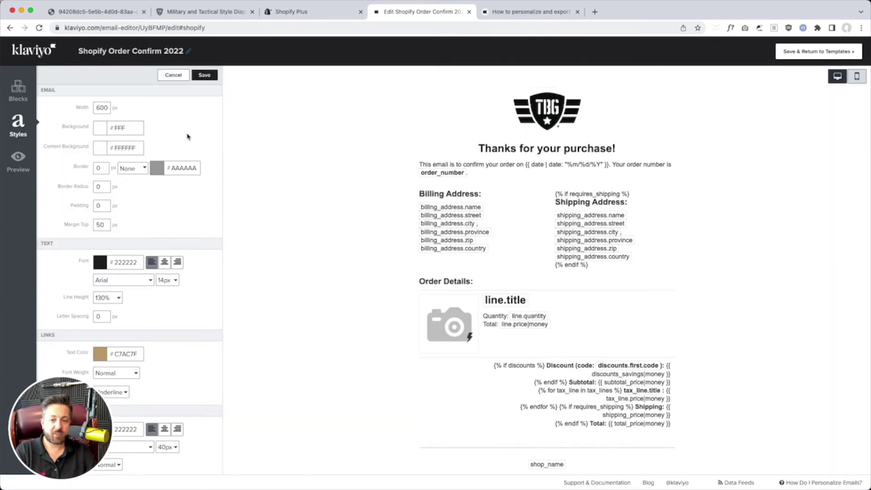
scroll(381, 317, "down", 2)
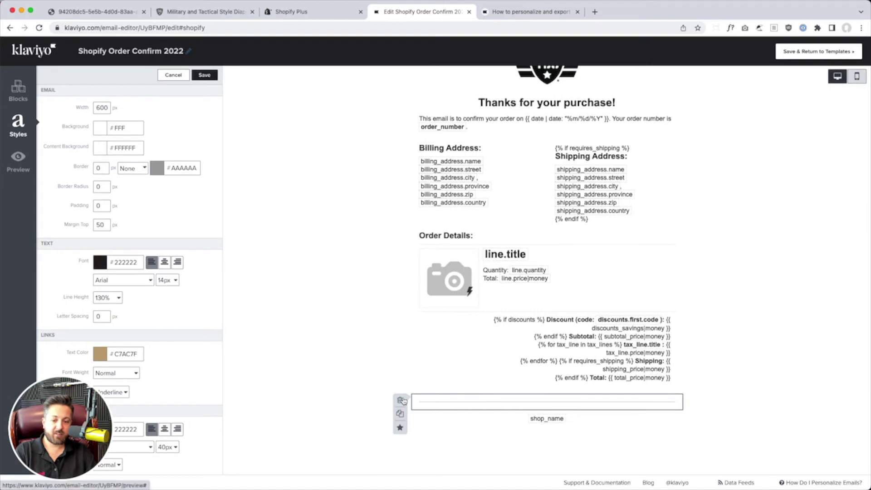
scroll(448, 360, "up", 2)
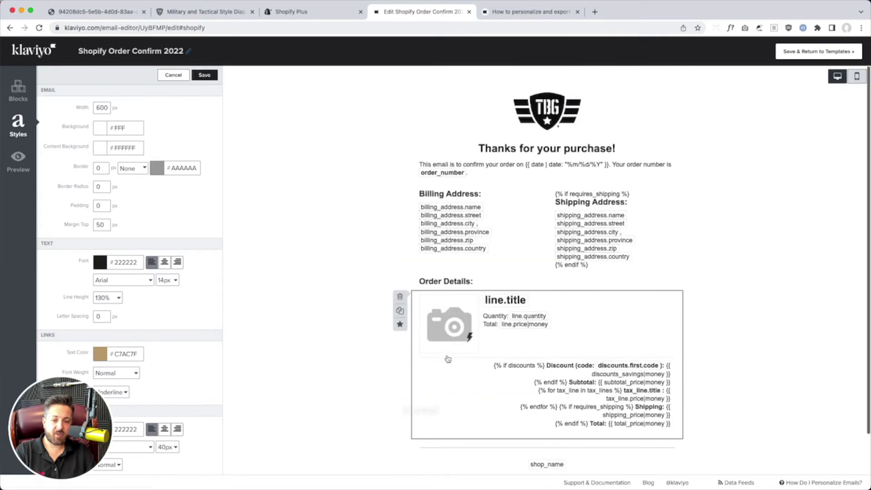
scroll(169, 203, "down", 1)
double_click(125, 231)
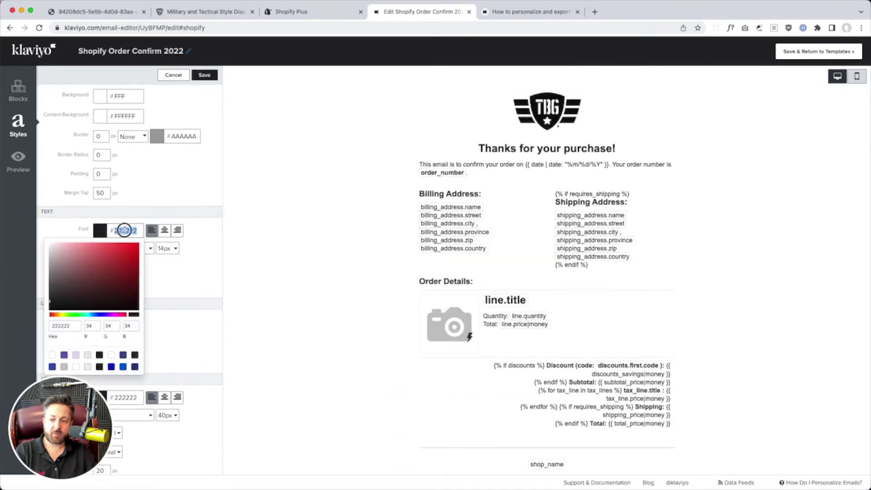
type("333")
left_click(146, 198)
Try Arial Black, Lucida, Lucida Grande, New York, MS Serif, Palatino and Tahoma for body text
scroll(146, 198, "down", 1)
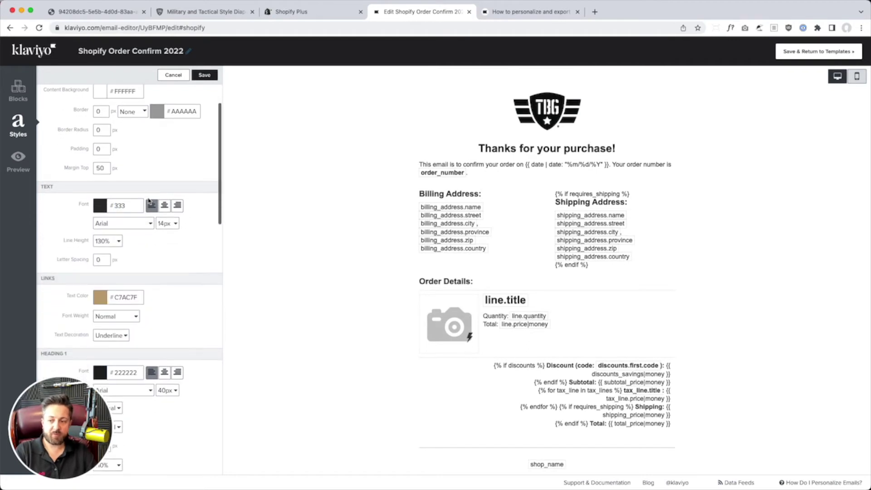
left_click(140, 224)
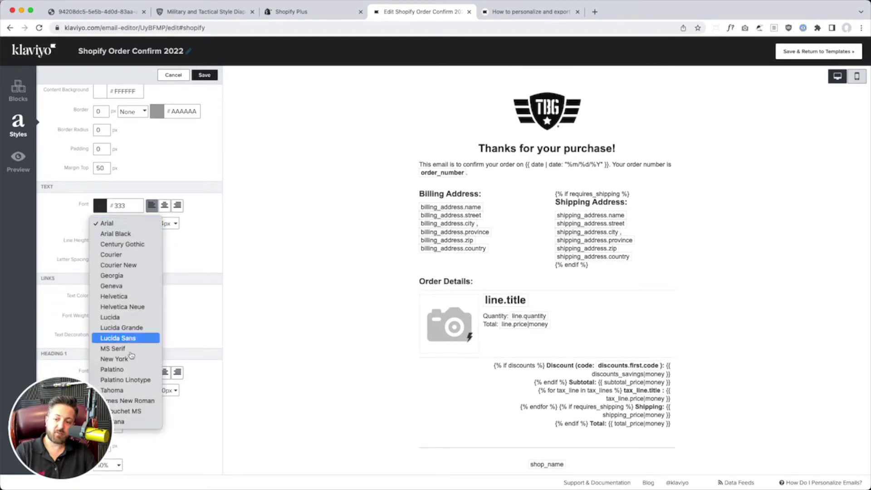
left_click(142, 234)
left_click(136, 224)
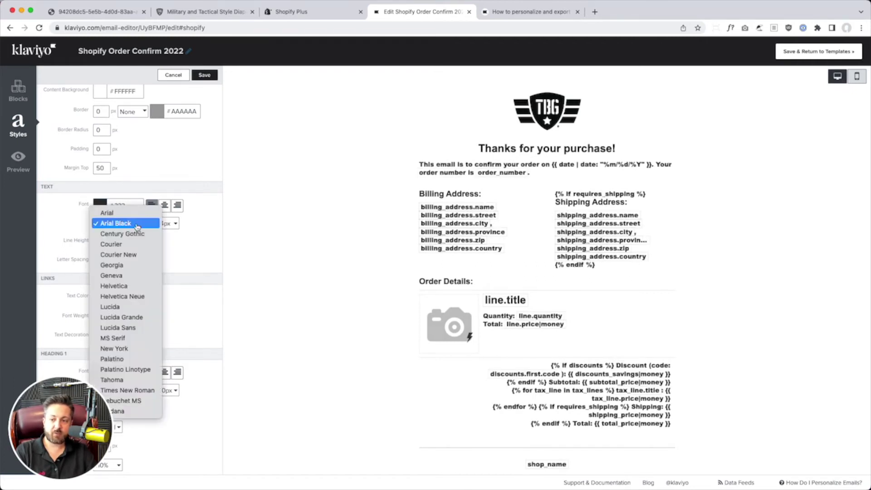
left_click(136, 307)
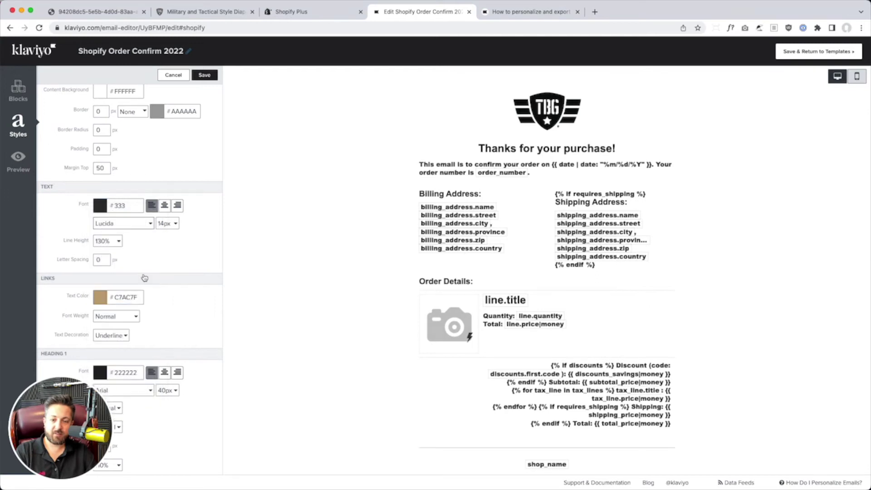
left_click(140, 226)
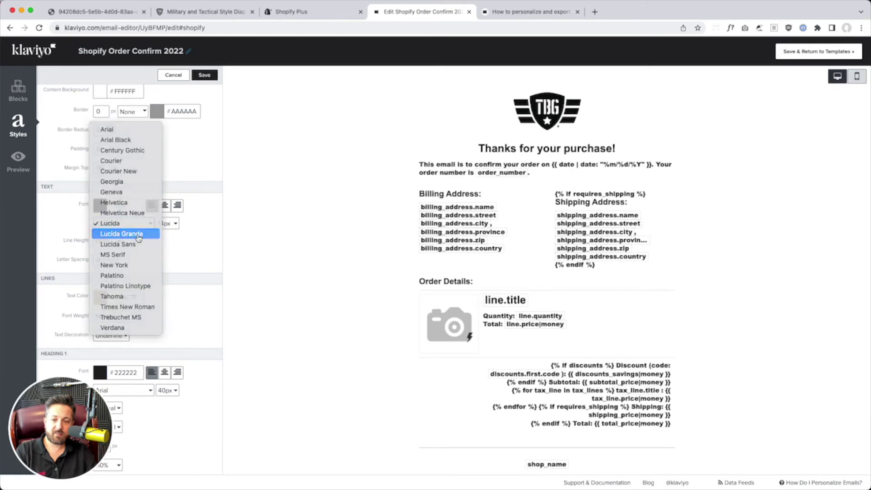
left_click(142, 235)
left_click(139, 226)
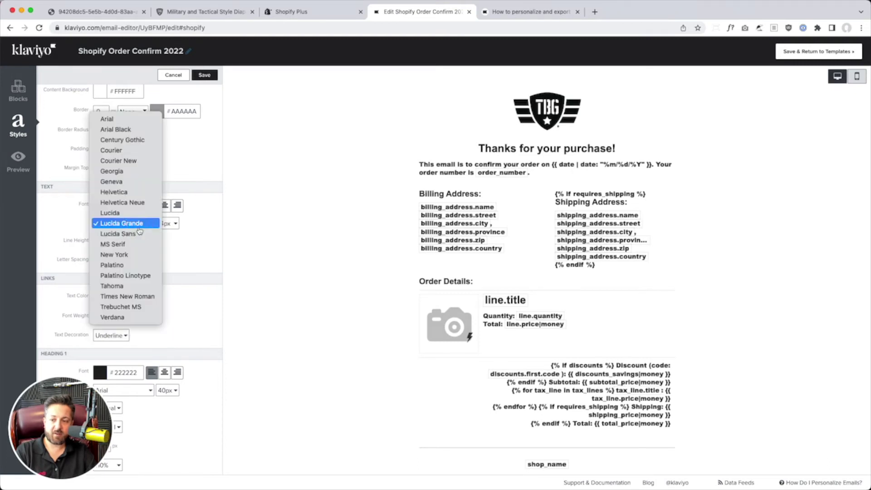
left_click(136, 262)
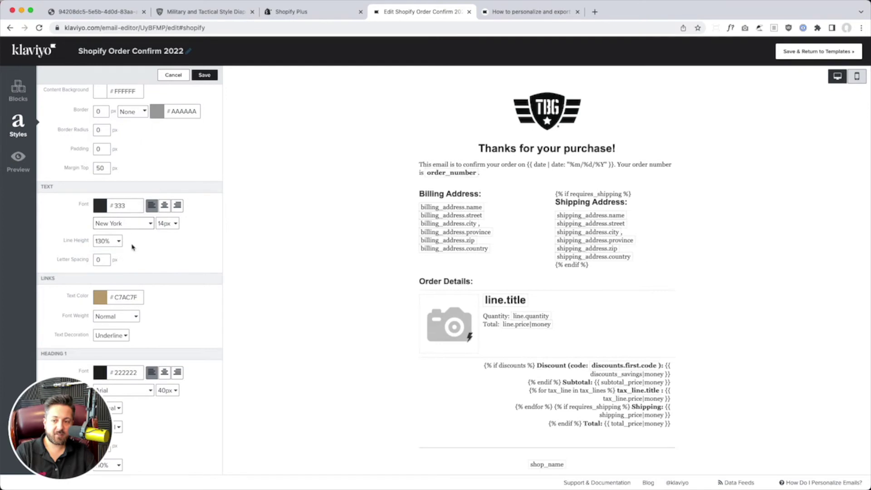
left_click(131, 227)
left_click(133, 213)
left_click(132, 222)
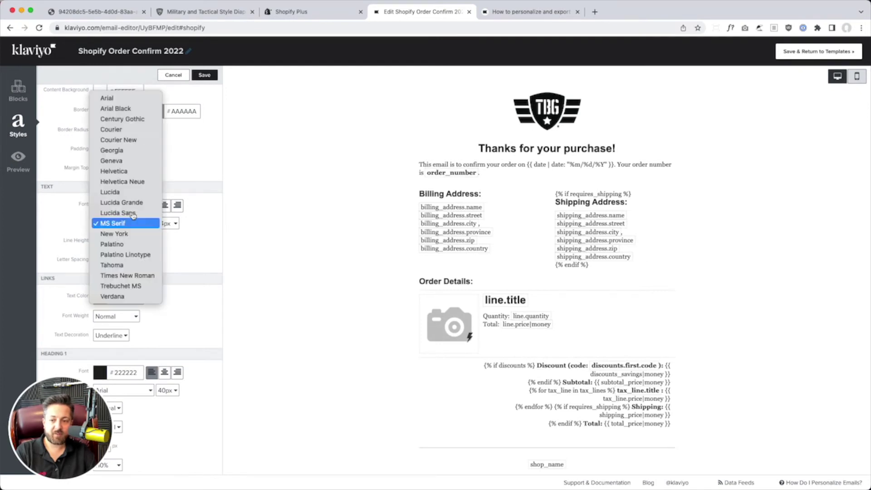
key("Down")
key("Down")
key("Return")
key("space")
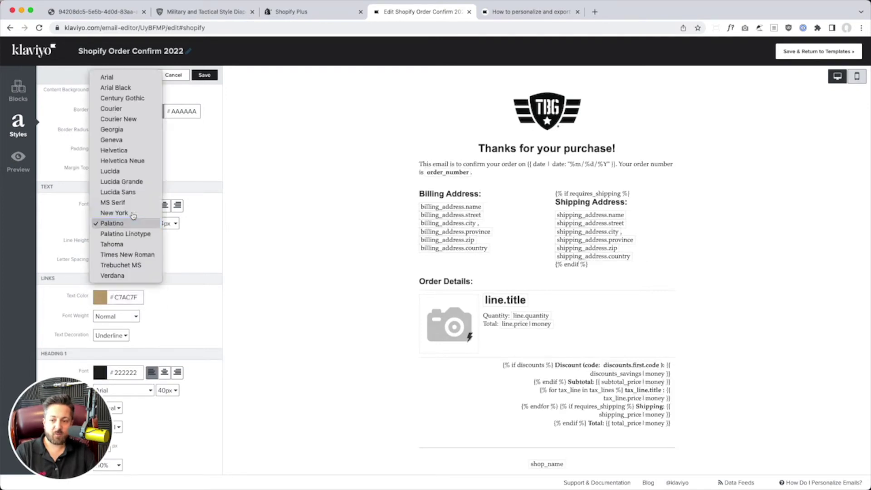
key("Down")
key("Down")
key("Return")
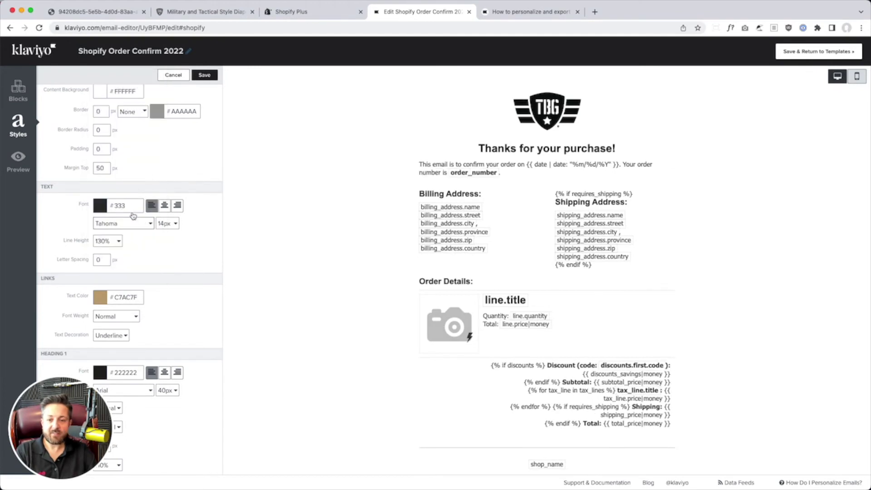
Compare Verdana, Century Gothic and Courier, then settle the body text on Verdana
key("space")
key("Down")
key("Down")
key("Down")
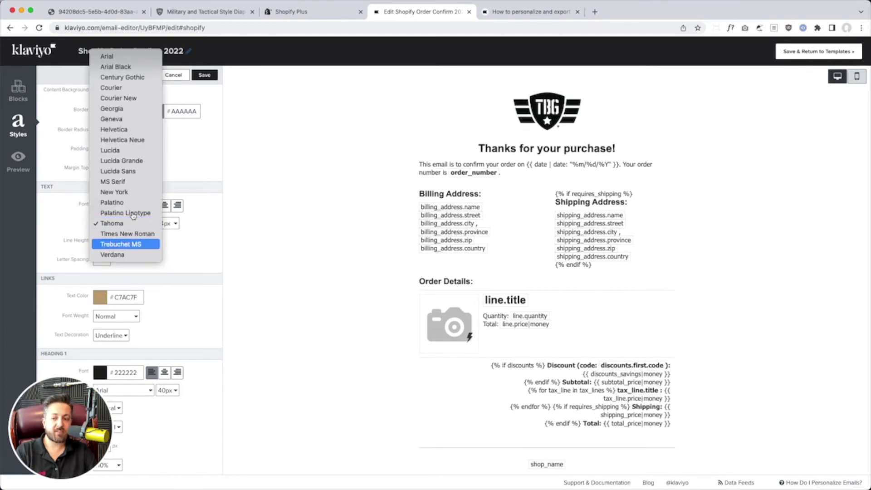
key("Return")
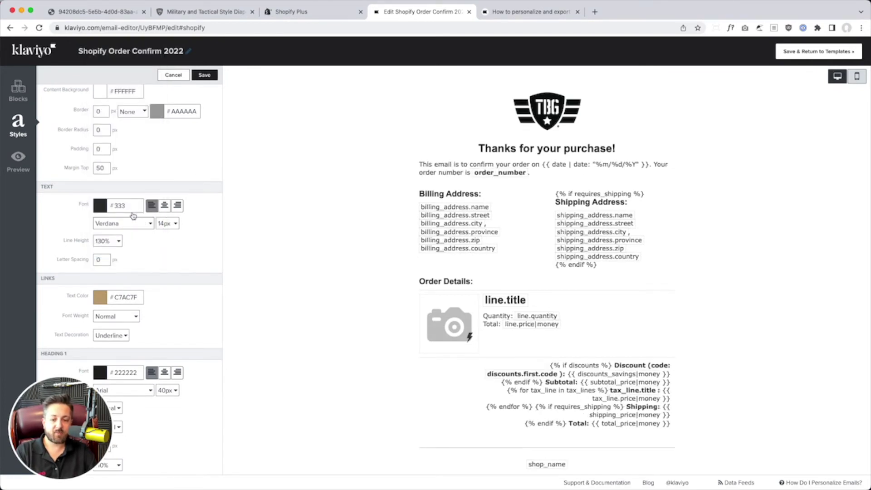
key("space")
key("Up")
key("Up")
key("Up")
key("Up")
key("Up")
key("Up")
key("Up")
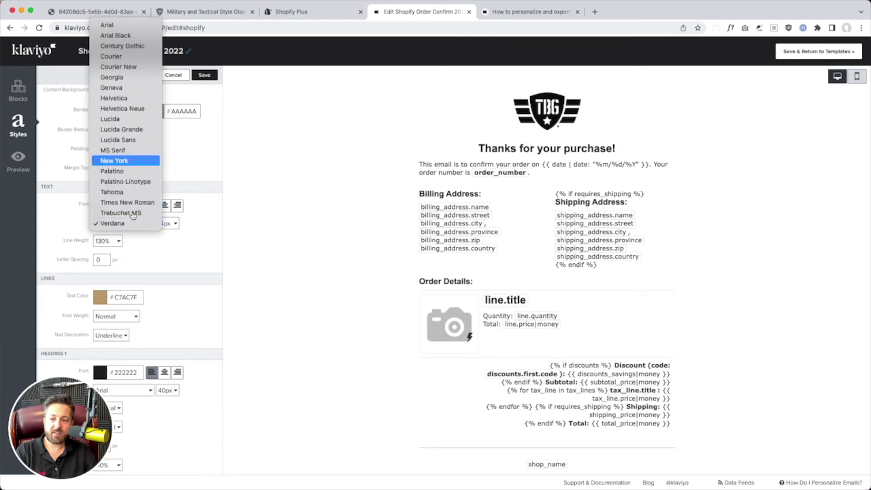
key("Up")
key("Up")
key("Up")
key("Up")
key("Up")
key("Up")
key("Up")
key("Up")
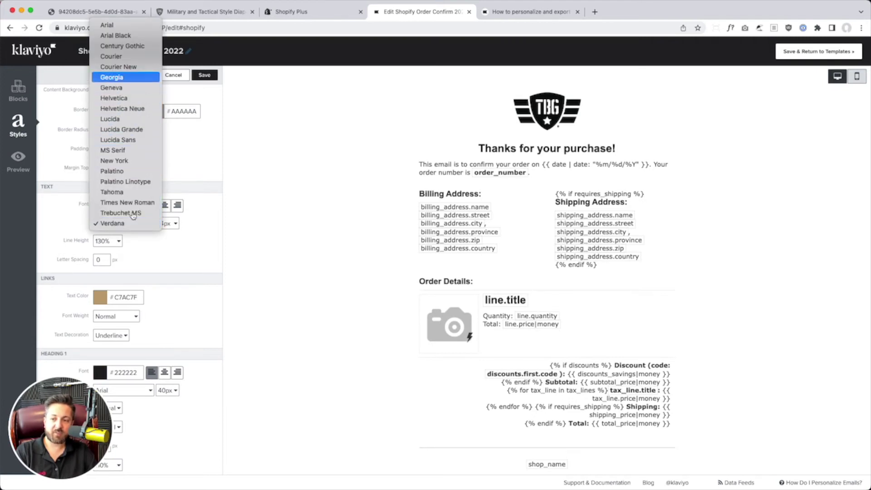
key("Up")
key("Return")
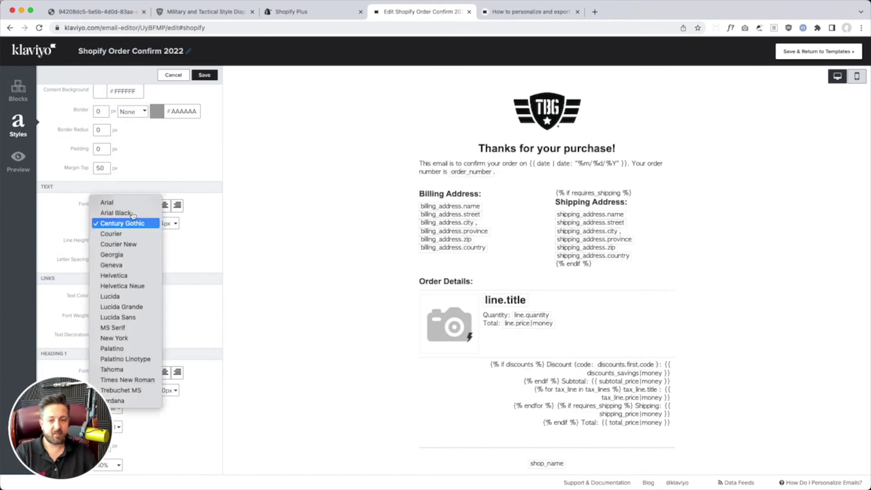
key("Down")
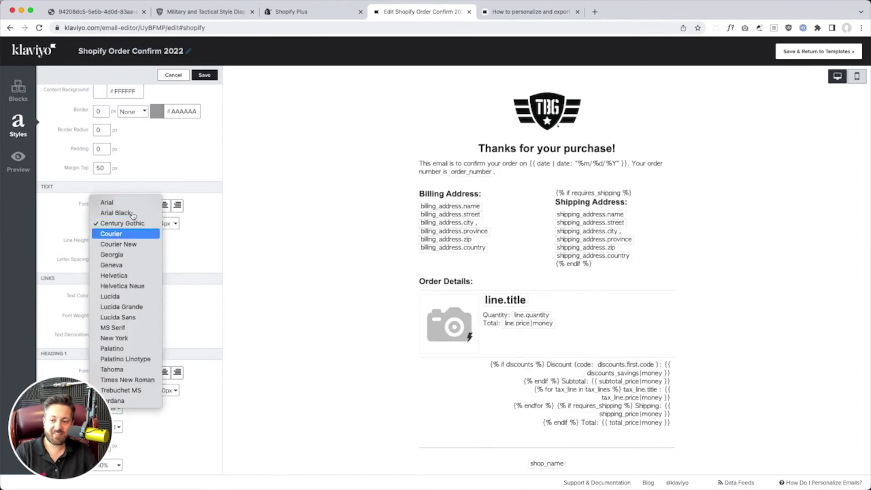
key("Return")
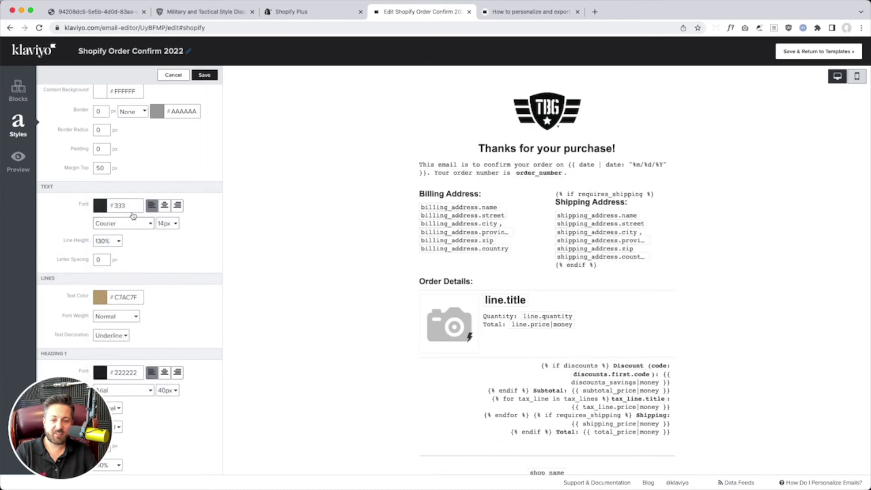
key("space")
key("Down")
key("Down")
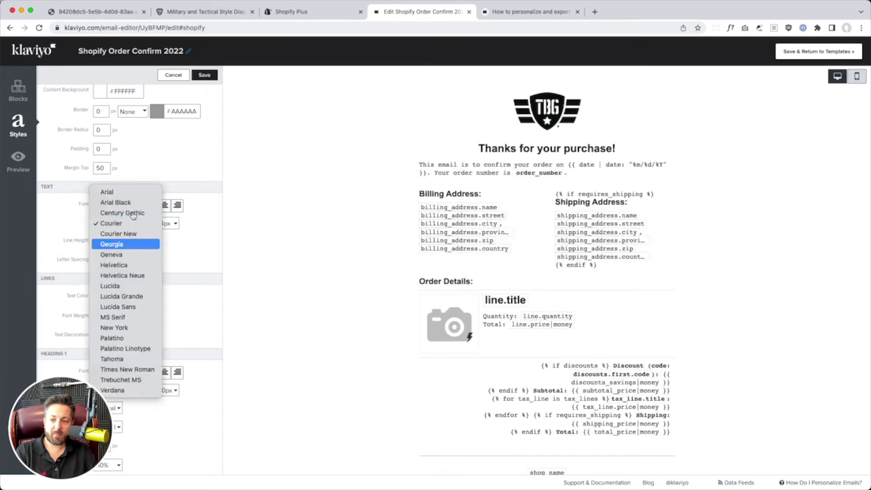
key("Down")
key("Down")
key("Down")
key("Down")
key("Down")
key("Down")
key("Down")
key("Down")
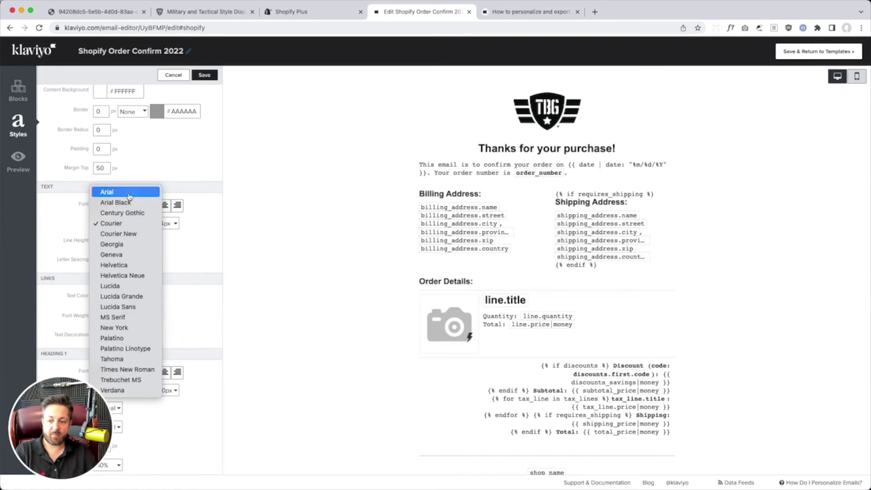
left_click(135, 391)
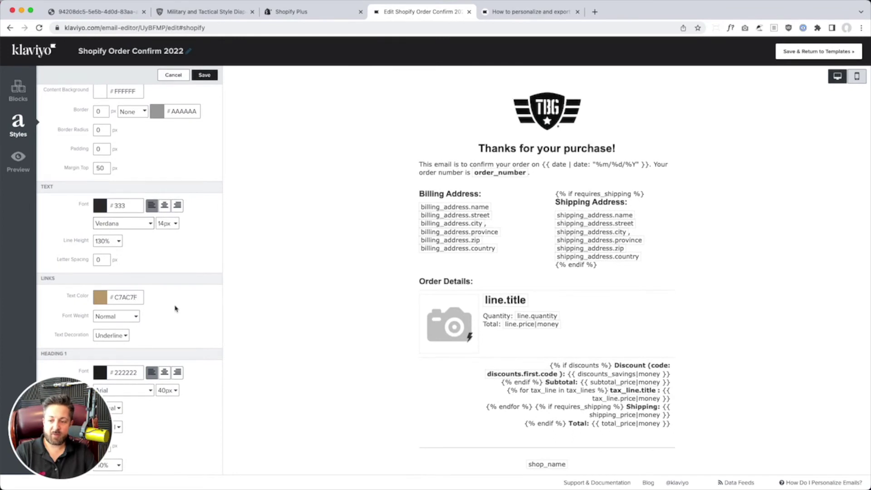
scroll(176, 309, "down", 5)
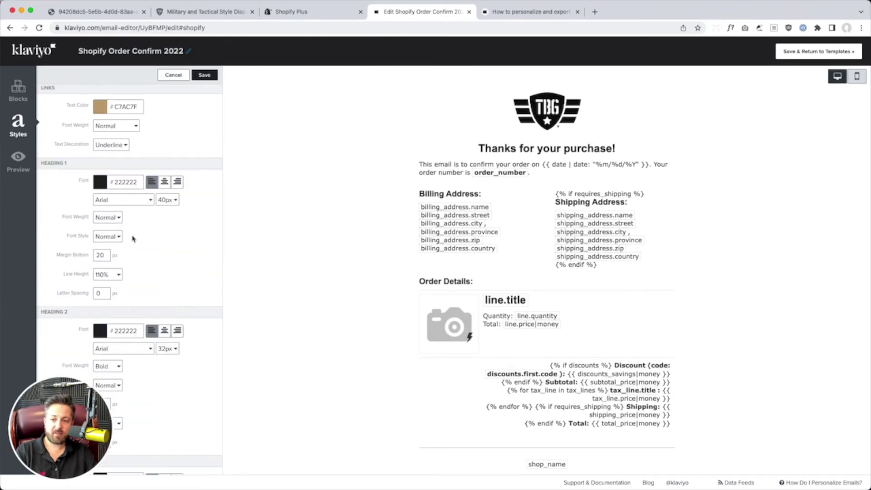
Try Century Gothic, Palatino, Tahoma and Times New Roman for Heading 1, revert to Arial, and save
left_click(129, 202)
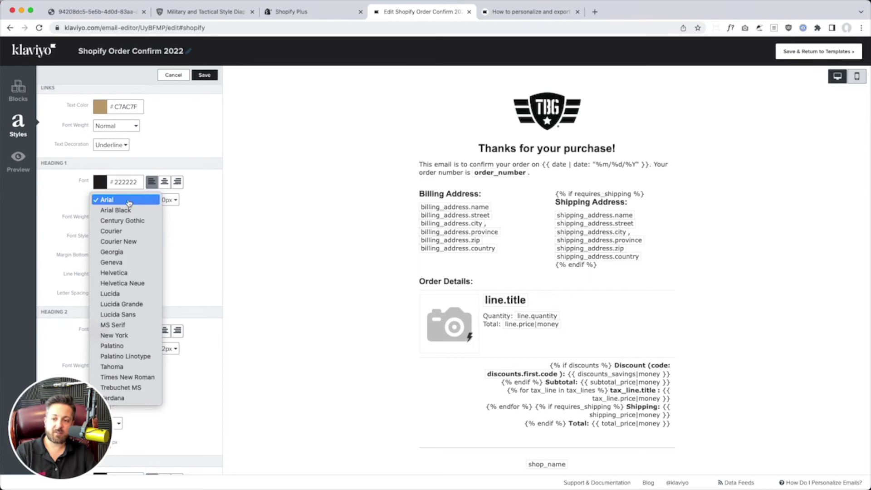
left_click(124, 221)
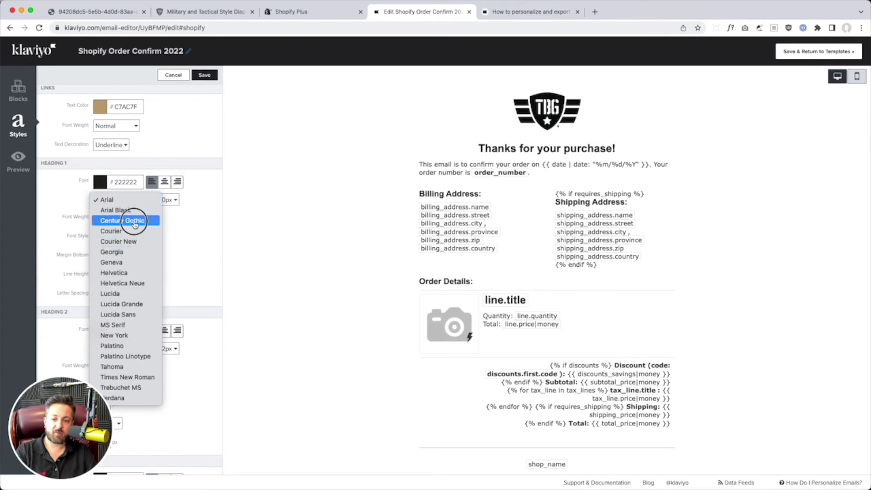
left_click(134, 200)
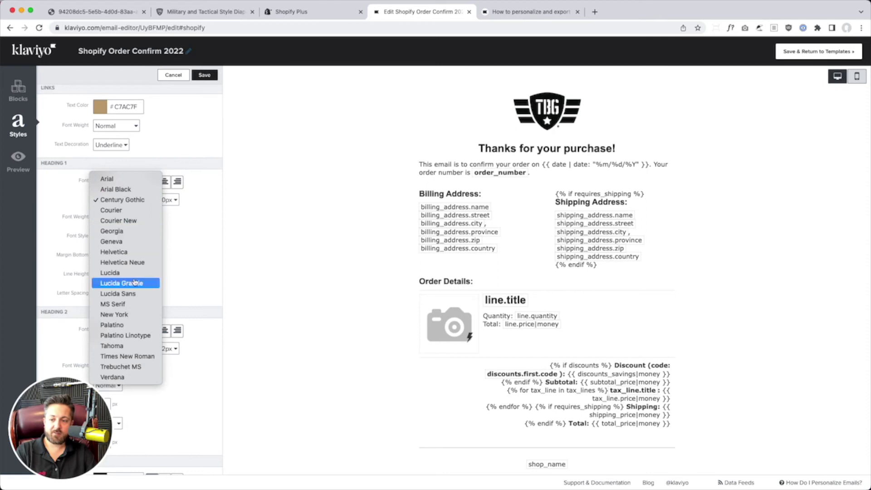
left_click(133, 325)
left_click(133, 199)
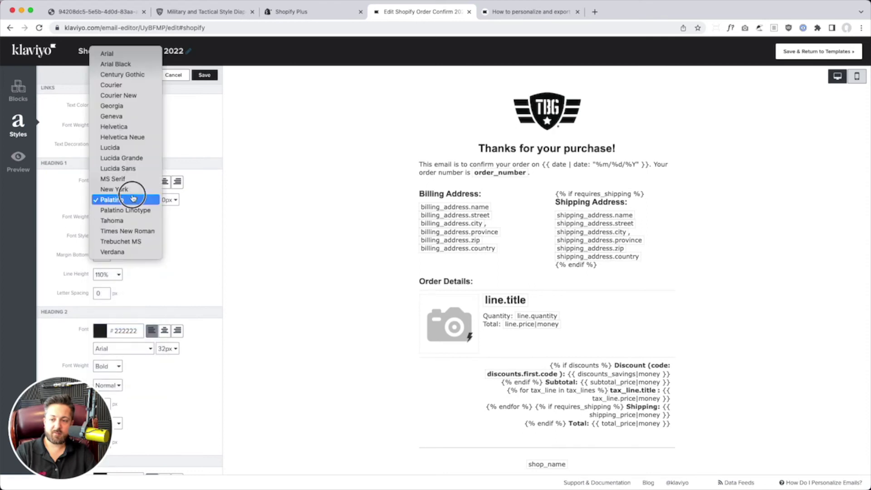
left_click(127, 221)
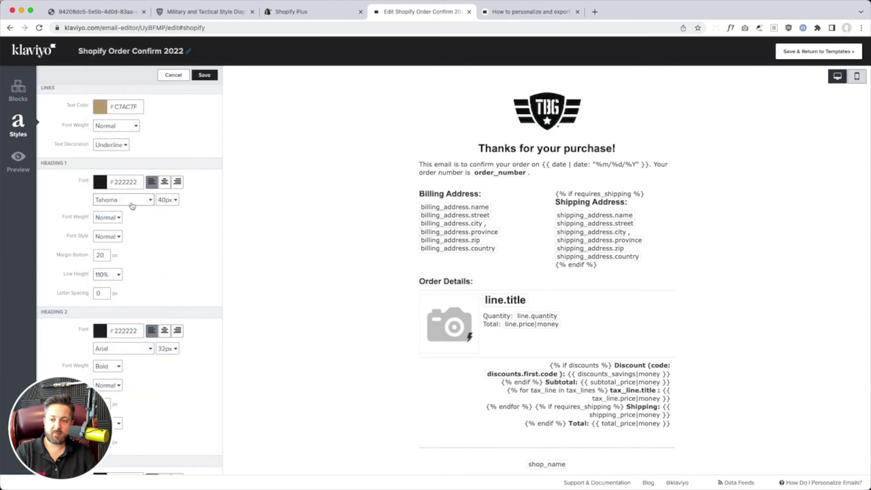
left_click(132, 204)
left_click(132, 207)
left_click(132, 204)
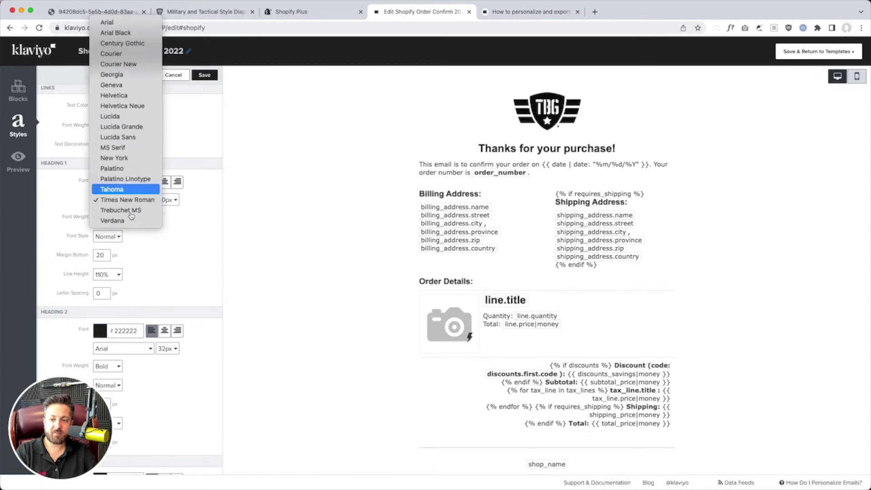
left_click(131, 23)
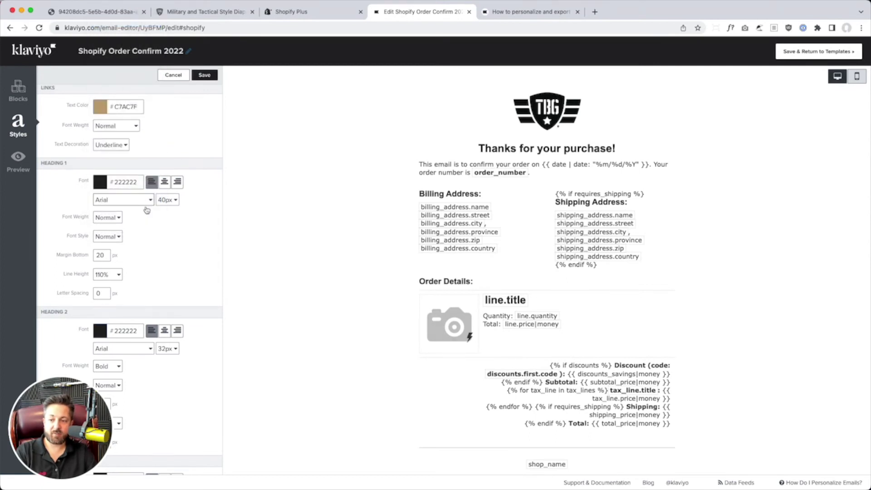
scroll(147, 210, "down", 10)
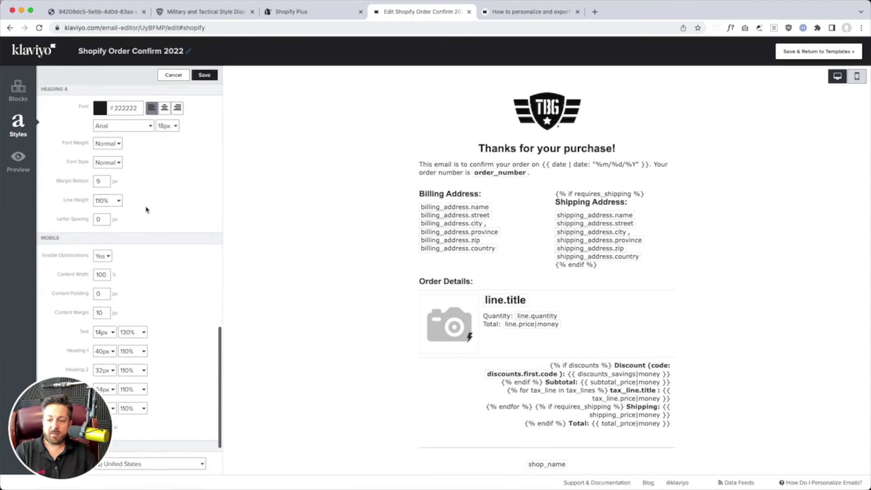
scroll(147, 210, "down", 3)
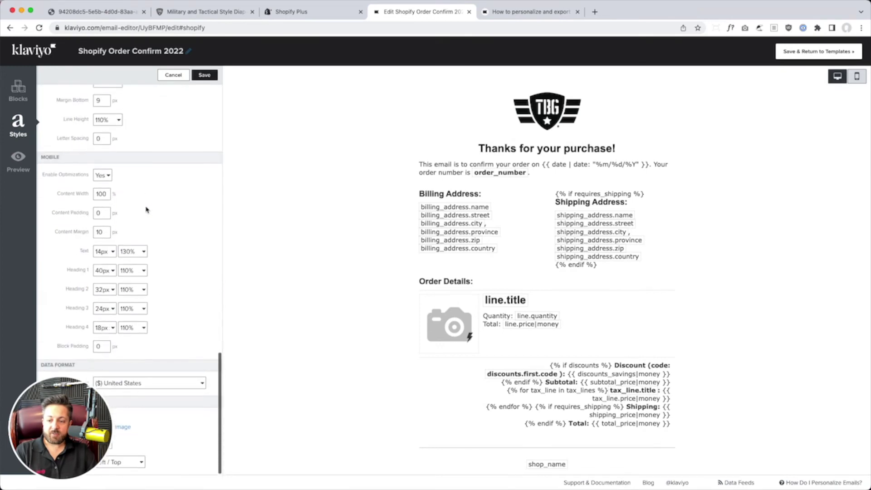
left_click(205, 75)
Add a button block above shop_name labelled 'Continue SHopping'
scroll(531, 231, "down", 1)
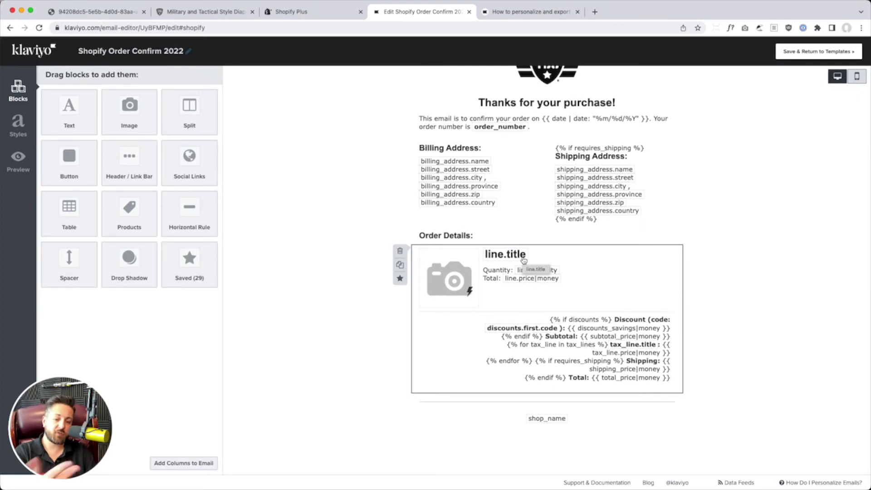
scroll(544, 209, "up", 1)
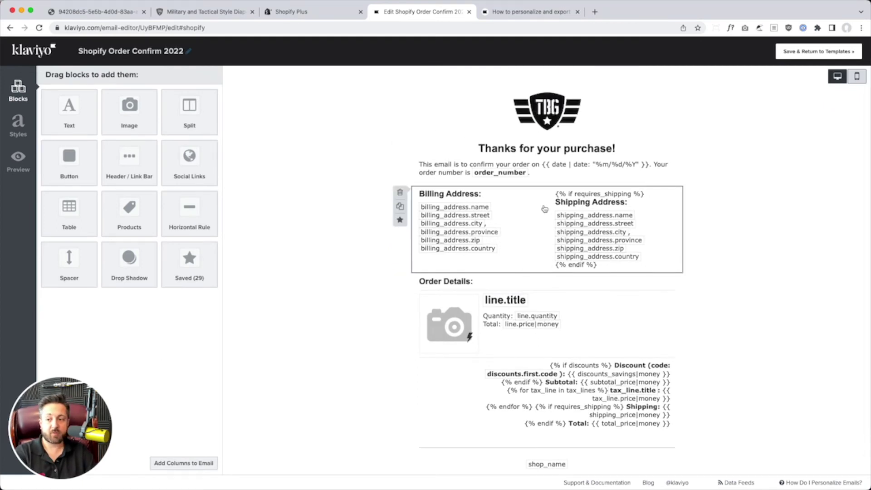
scroll(545, 208, "down", 1)
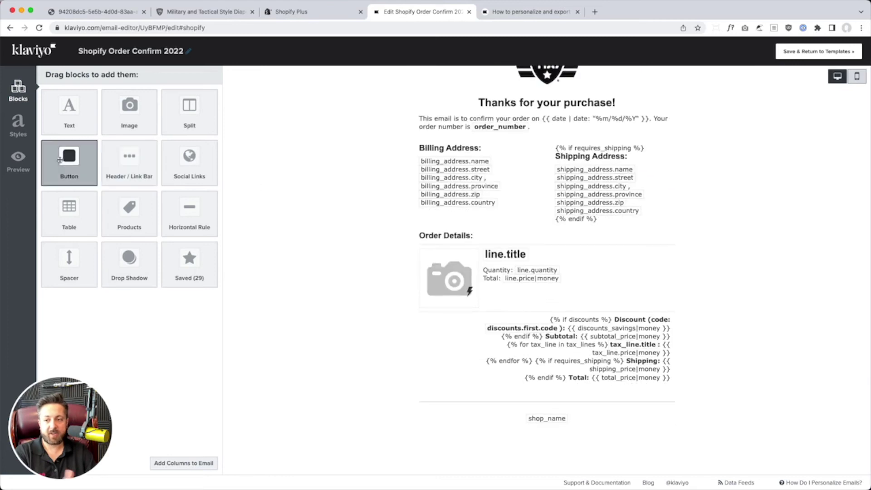
left_click_drag(60, 160, 494, 408)
triple_click(172, 108)
type("C")
key("BackSpace")
type("Continue")
key("super+a")
key("BackSpace")
type("Continue SHopping")
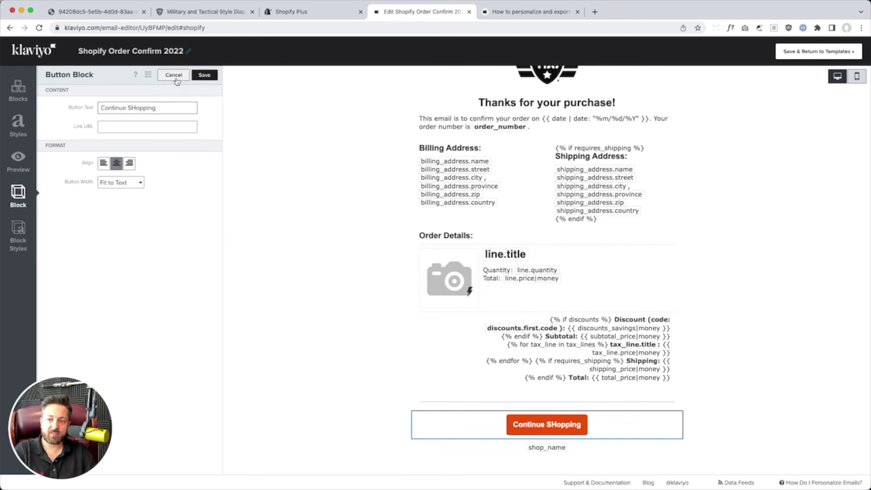
Discard the label edits, delete the button block, and save the template
left_click(177, 81)
left_click(401, 419)
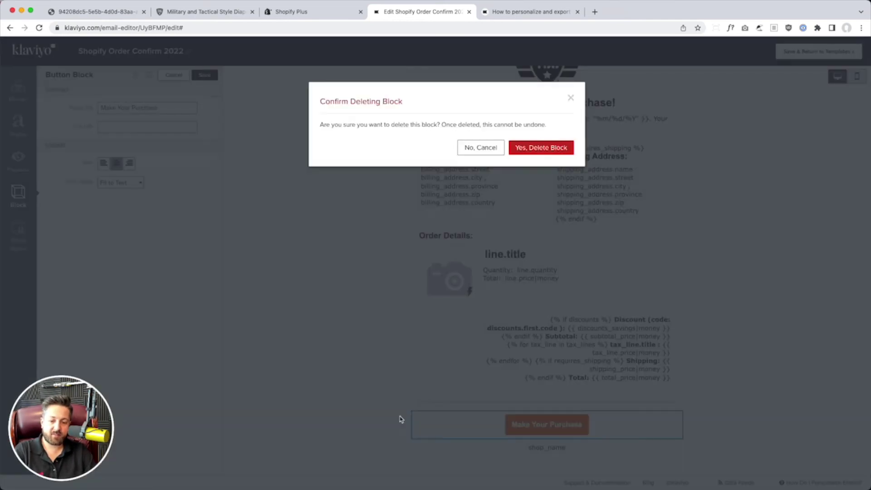
left_click(557, 145)
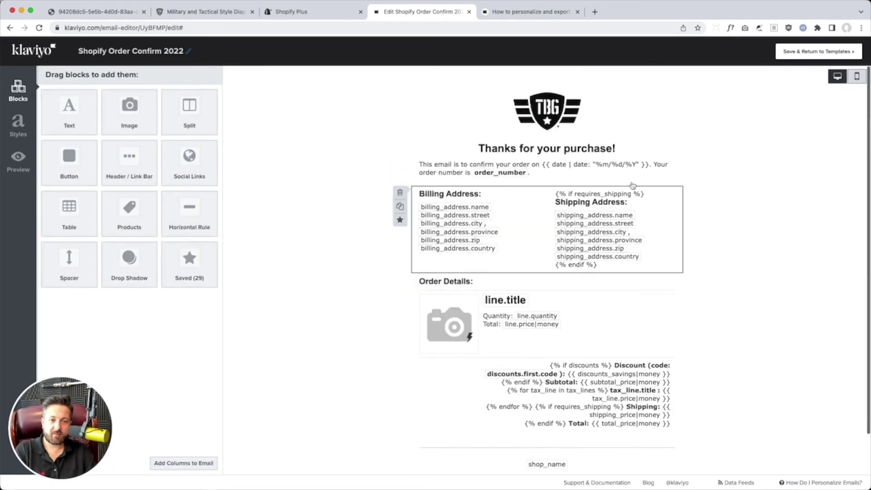
left_click(819, 51)
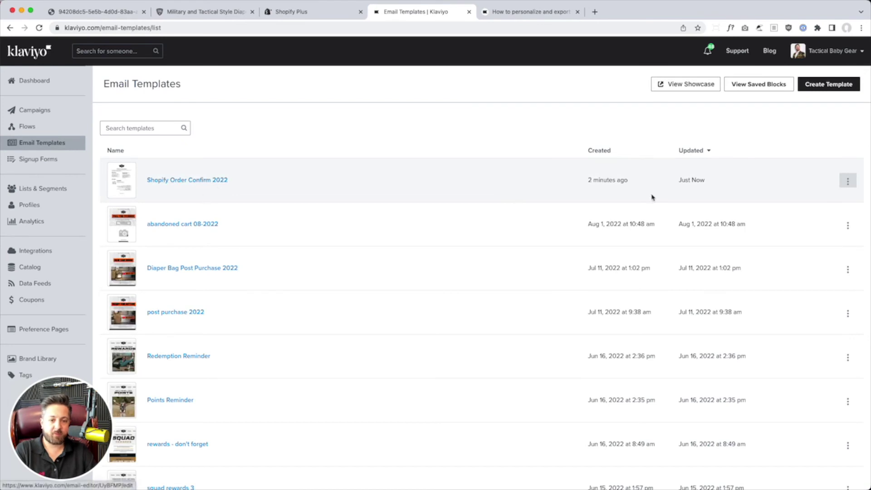
Export the Shopify Order Confirm 2022 template and copy its HTML code
left_click(848, 181)
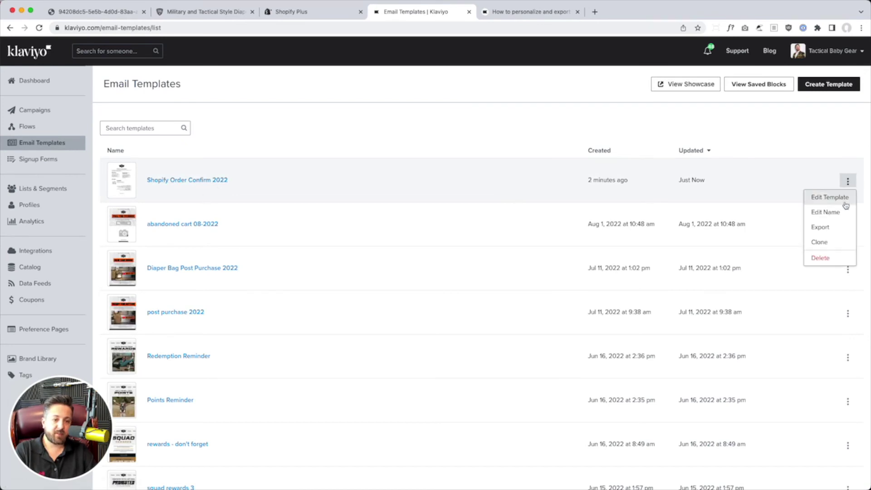
left_click(834, 229)
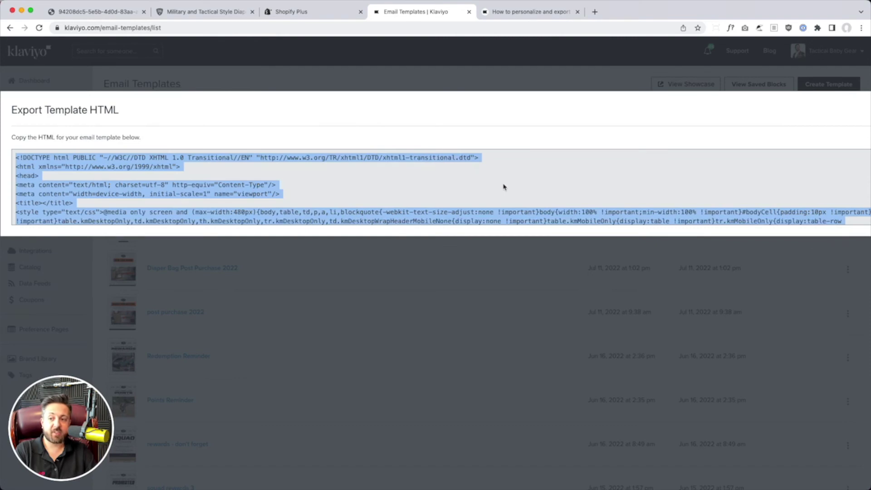
right_click(463, 214)
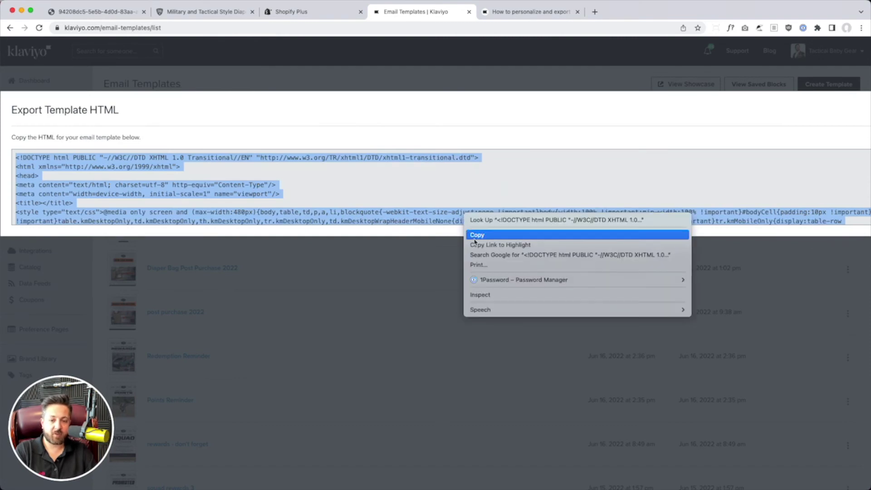
left_click(472, 236)
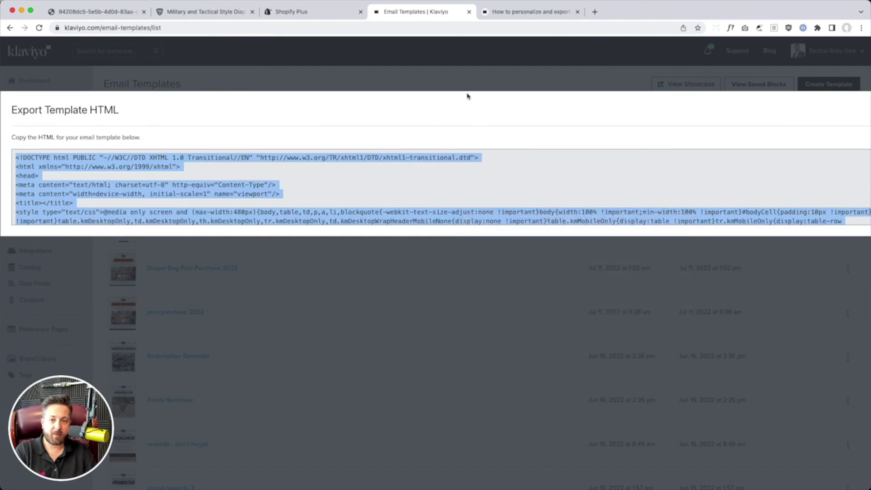
left_click(312, 14)
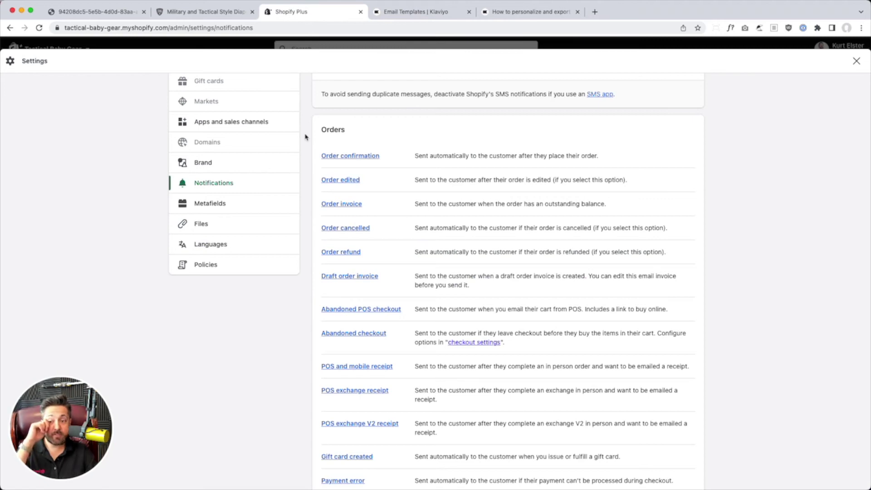
Check the email template customization page, then return to the Notifications list's Orders section
scroll(321, 182, "up", 5)
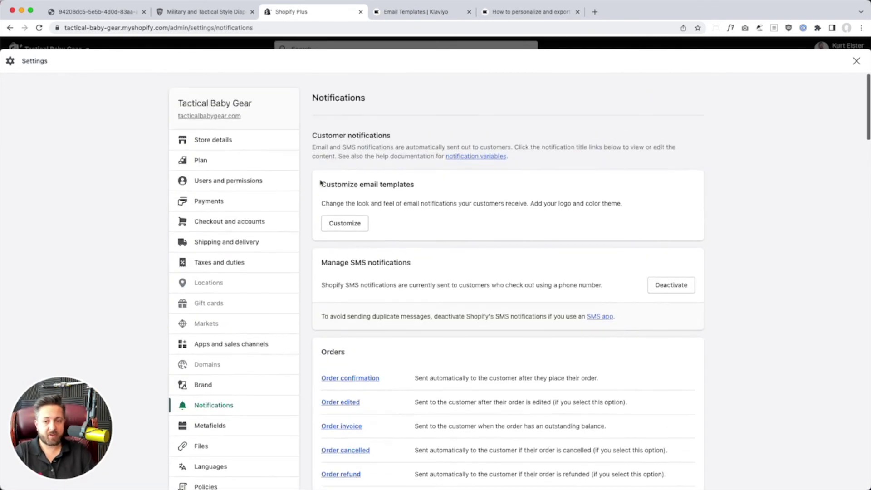
scroll(325, 226, "down", 3)
scroll(325, 227, "up", 2)
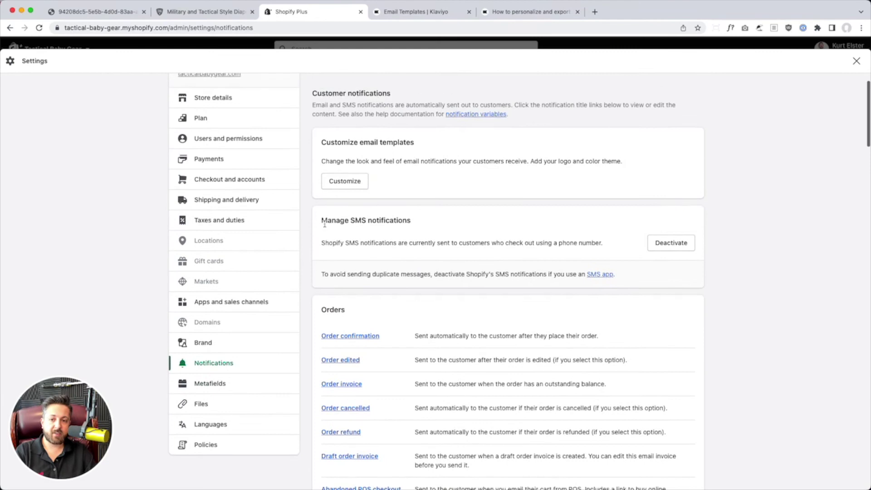
left_click(340, 181)
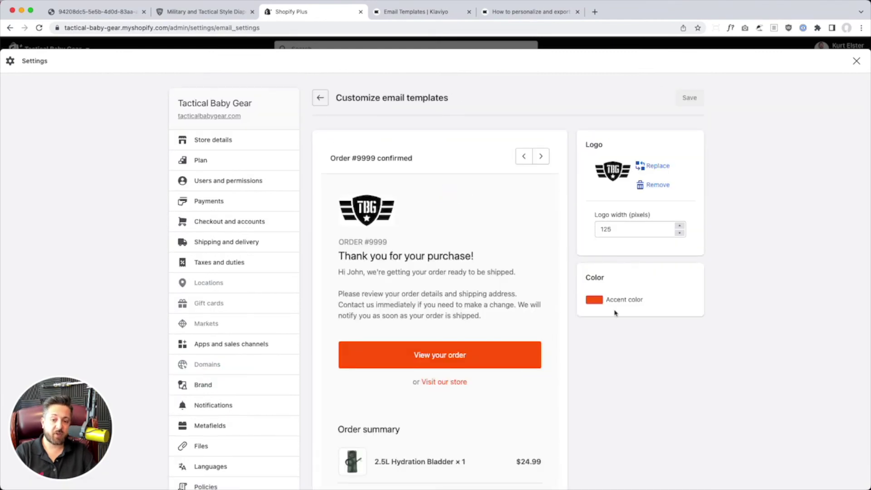
scroll(484, 310, "down", 3)
scroll(482, 310, "up", 3)
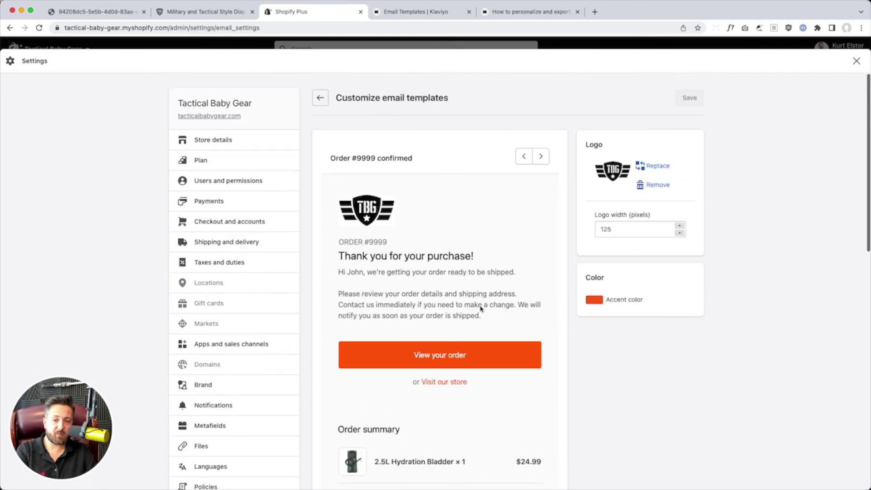
left_click(320, 98)
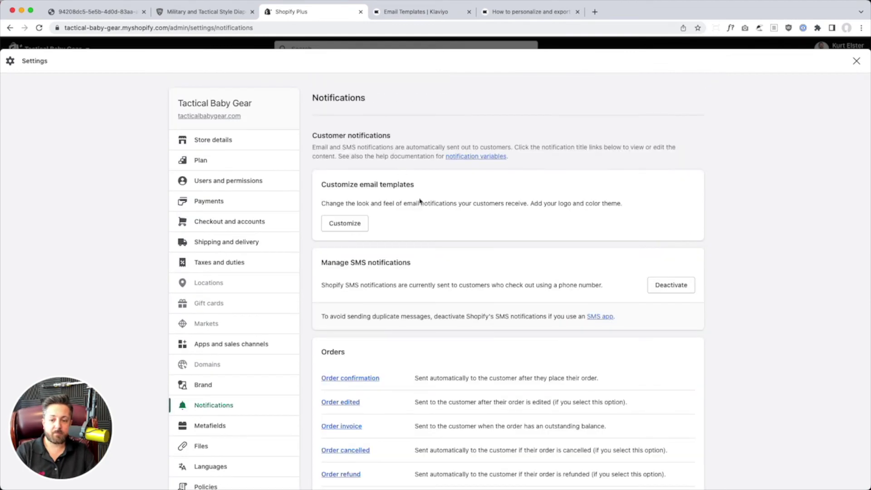
scroll(427, 211, "down", 4)
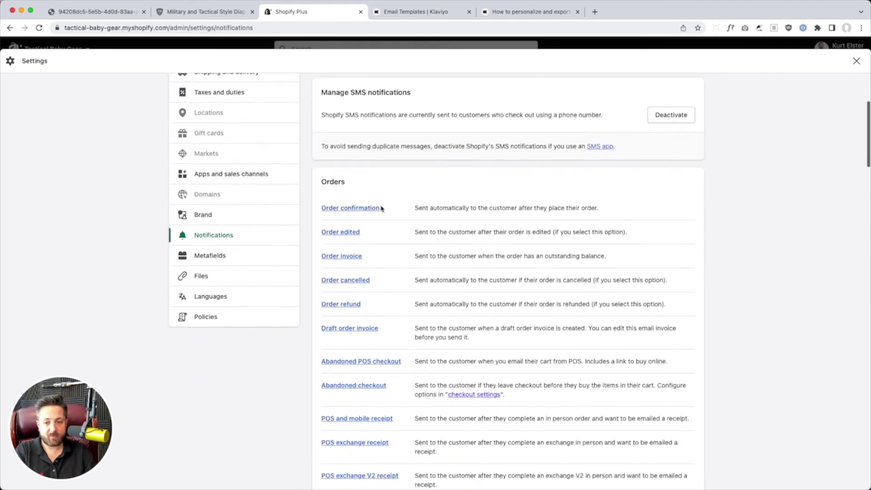
Replace the Order confirmation template's Email body (HTML) with the copied Klaviyo HTML
left_click(367, 208)
left_click(486, 275)
key("ctrl+a")
key("ctrl+v")
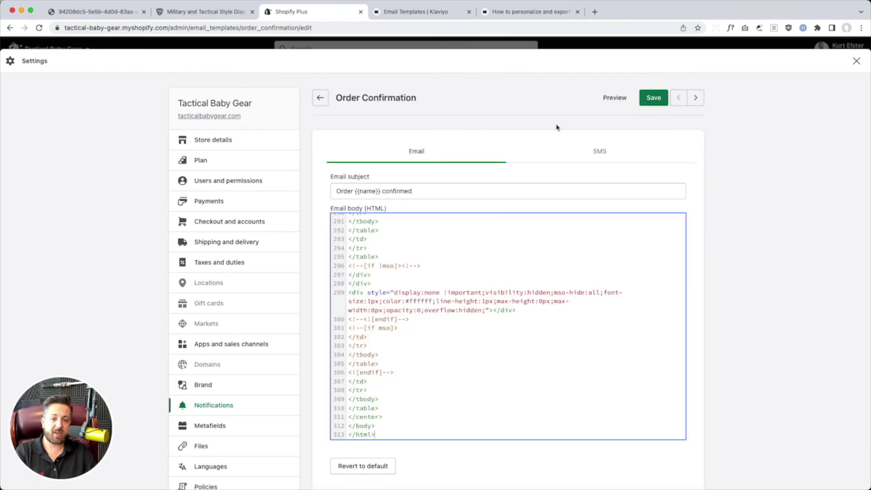
scroll(569, 113, "down", 2)
scroll(580, 98, "up", 2)
Preview the updated email, checking the TBG logo and 'Thanks for your purchase!' heading
left_click(614, 98)
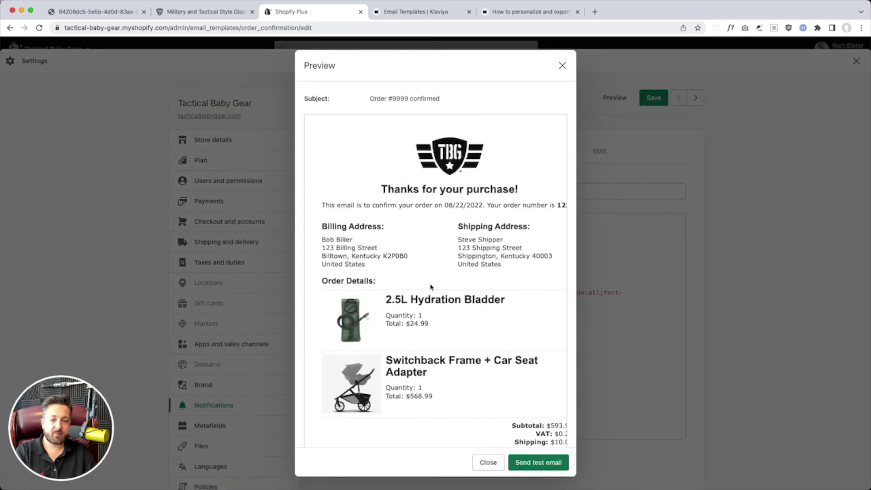
scroll(430, 286, "right", 3)
scroll(431, 288, "left", 3)
scroll(431, 287, "right", 2)
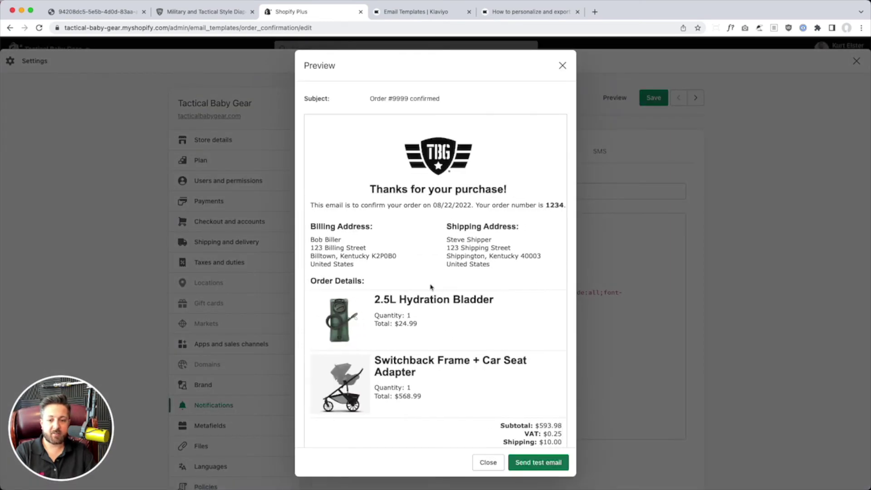
scroll(431, 285, "down", 3)
scroll(430, 285, "up", 3)
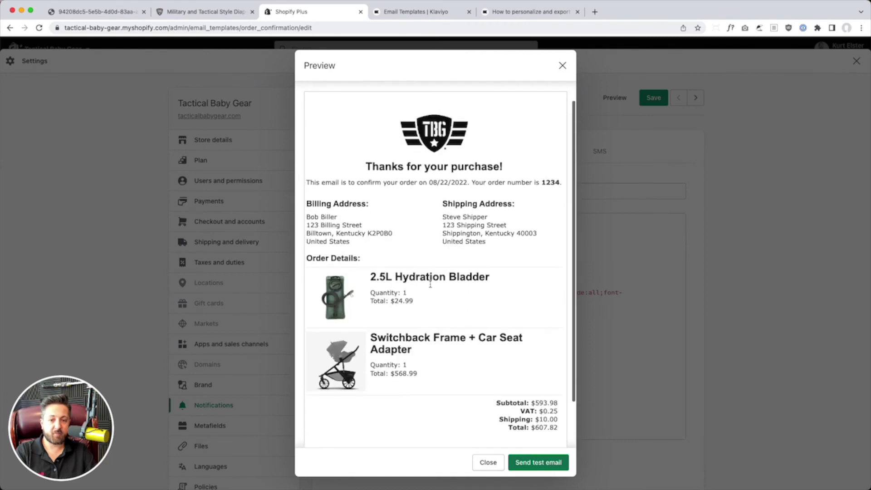